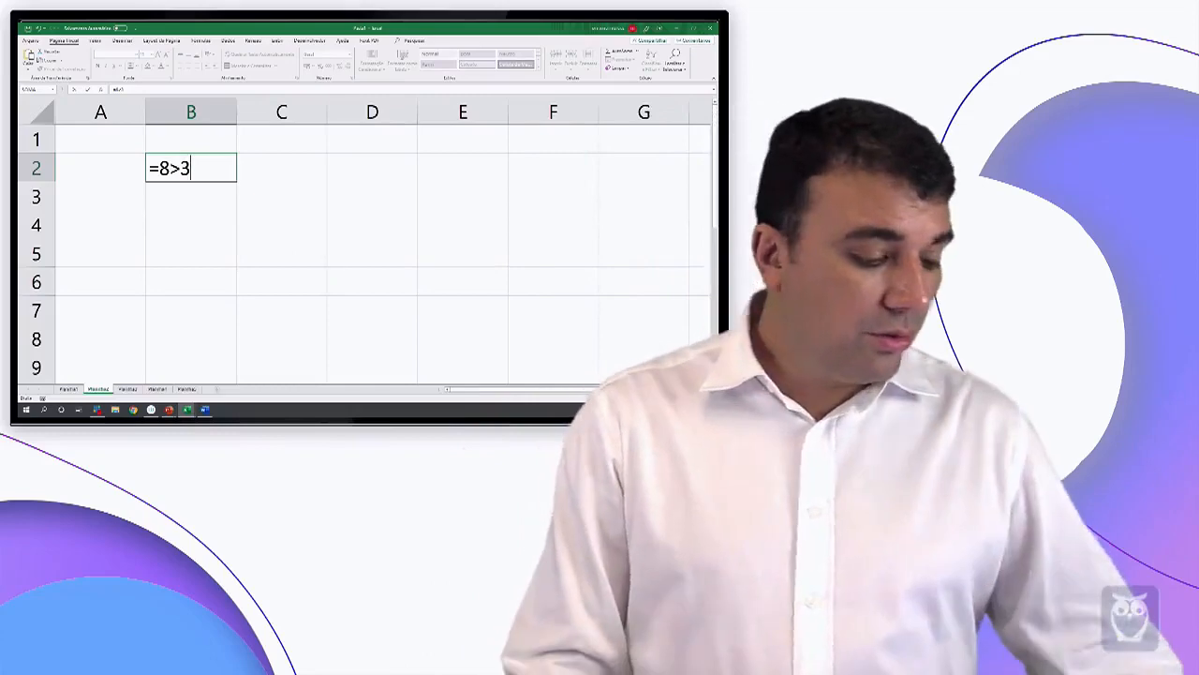
Enter the comparison formulas =8>3 in cell B2 and =8<=5 in cell B4
key("Return")
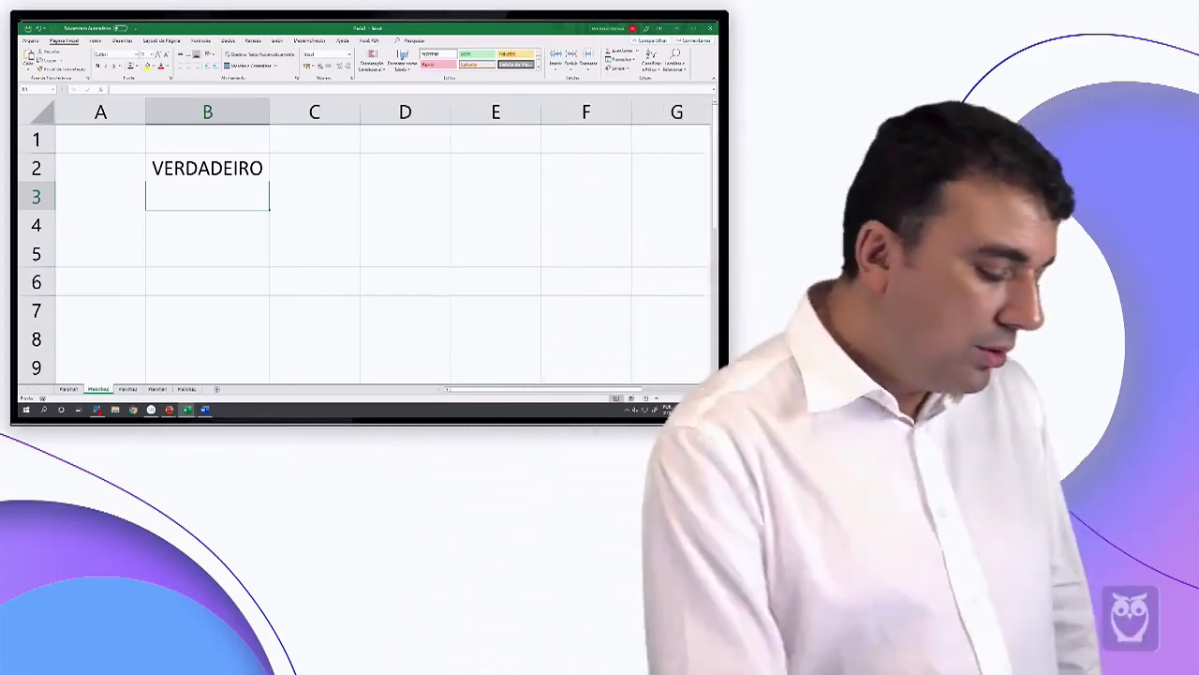
left_click(207, 225)
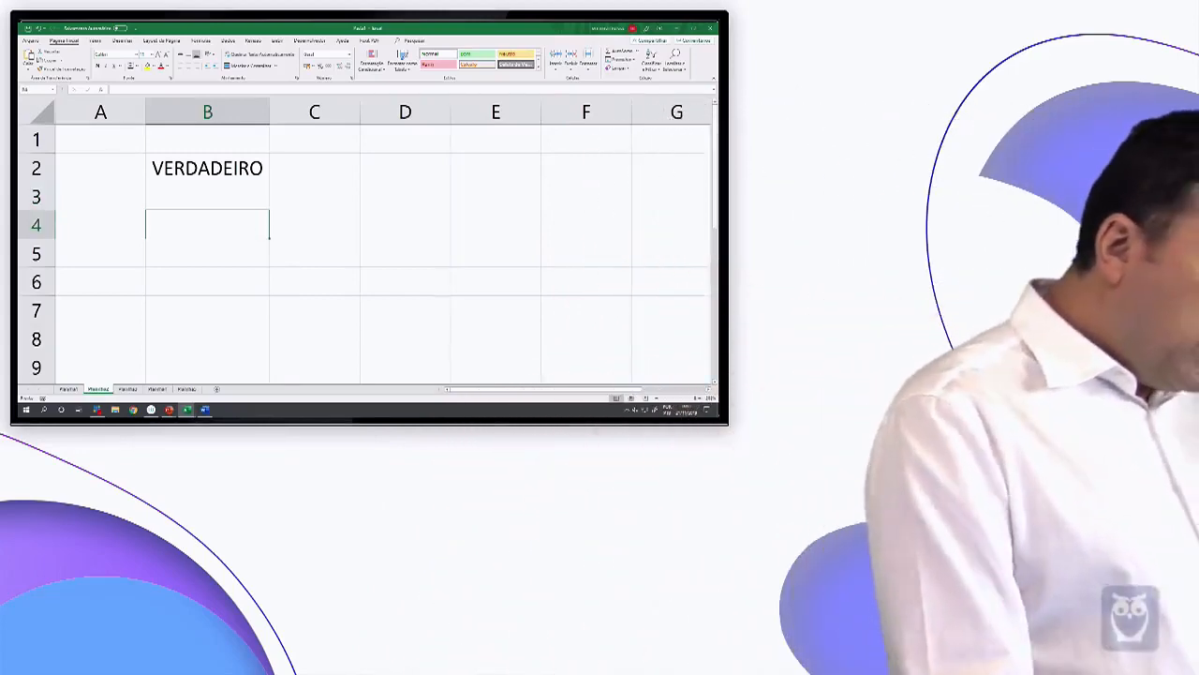
type("=8<")
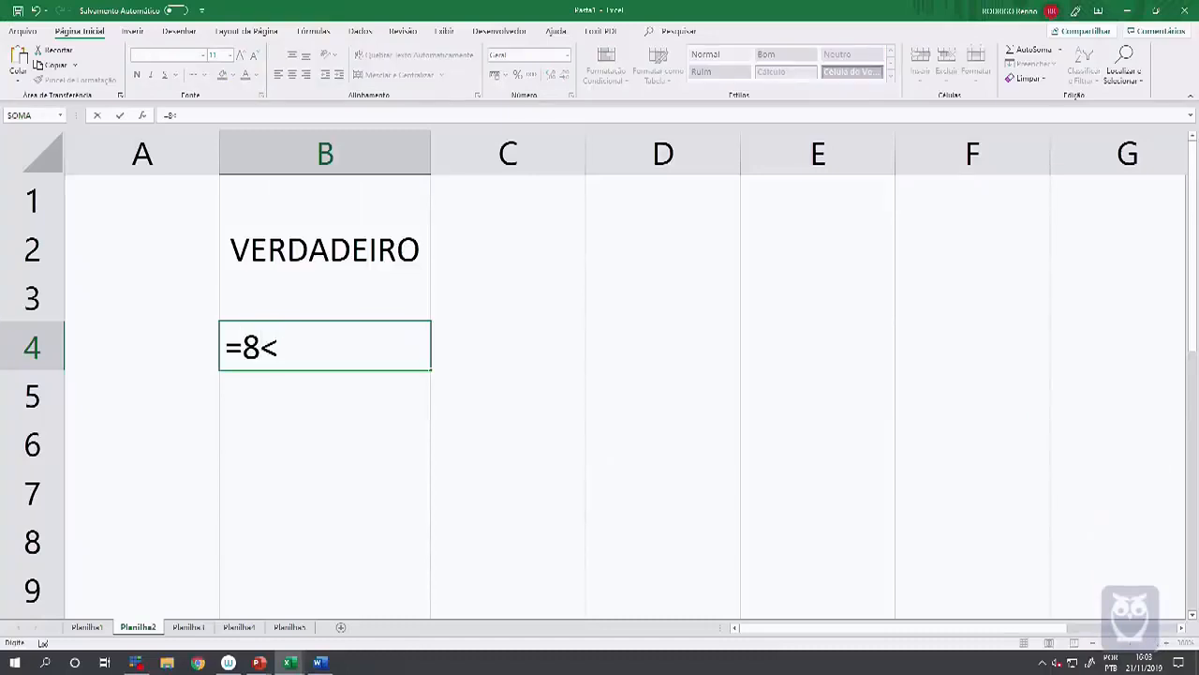
type("=5")
key("Return")
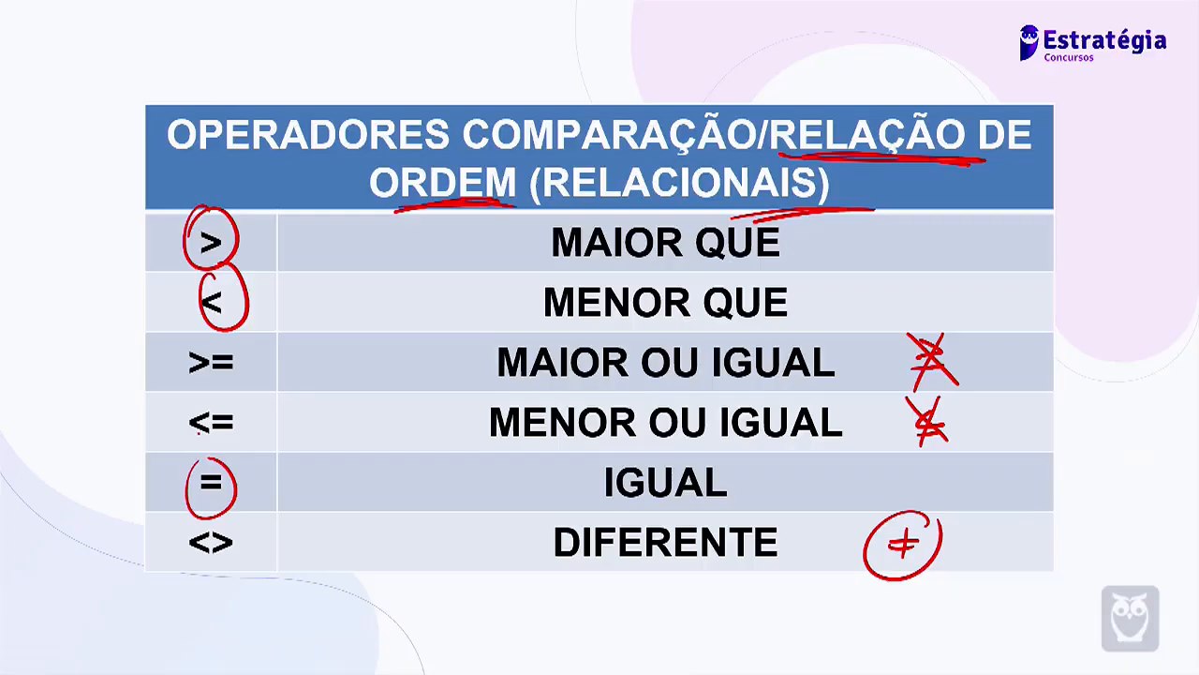
key("Right")
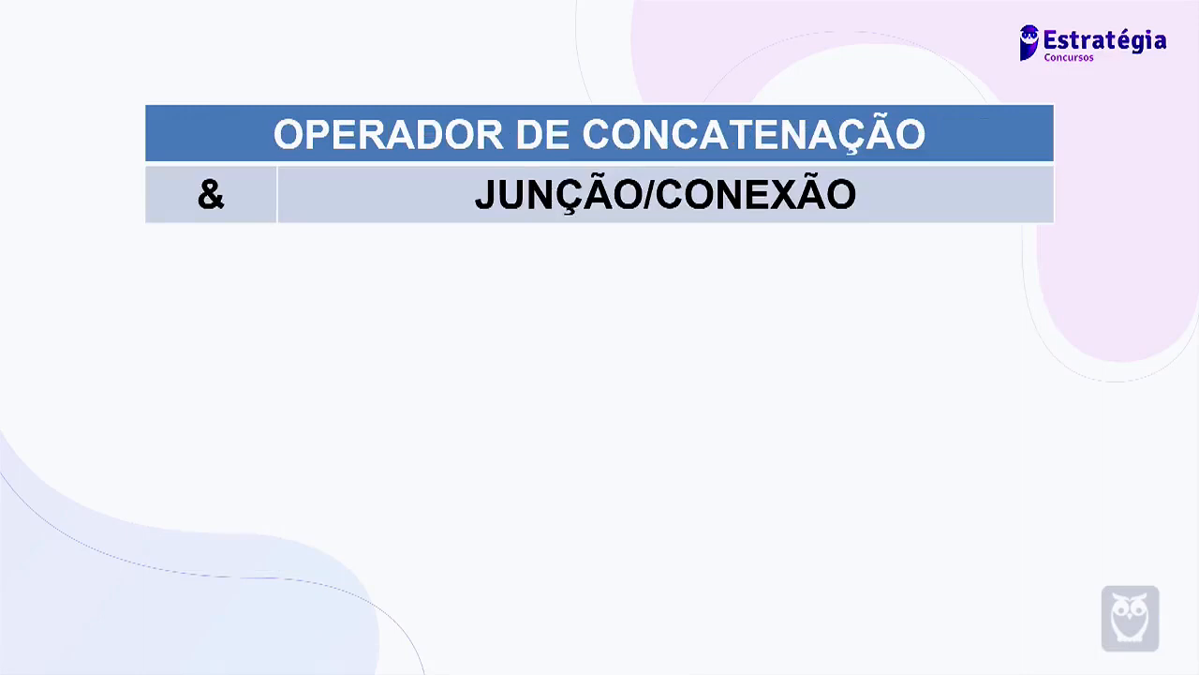
mouse_move(733, 89)
left_mouse_down()
mouse_move(647, 80)
mouse_move(986, 141)
mouse_move(588, 105)
left_mouse_up()
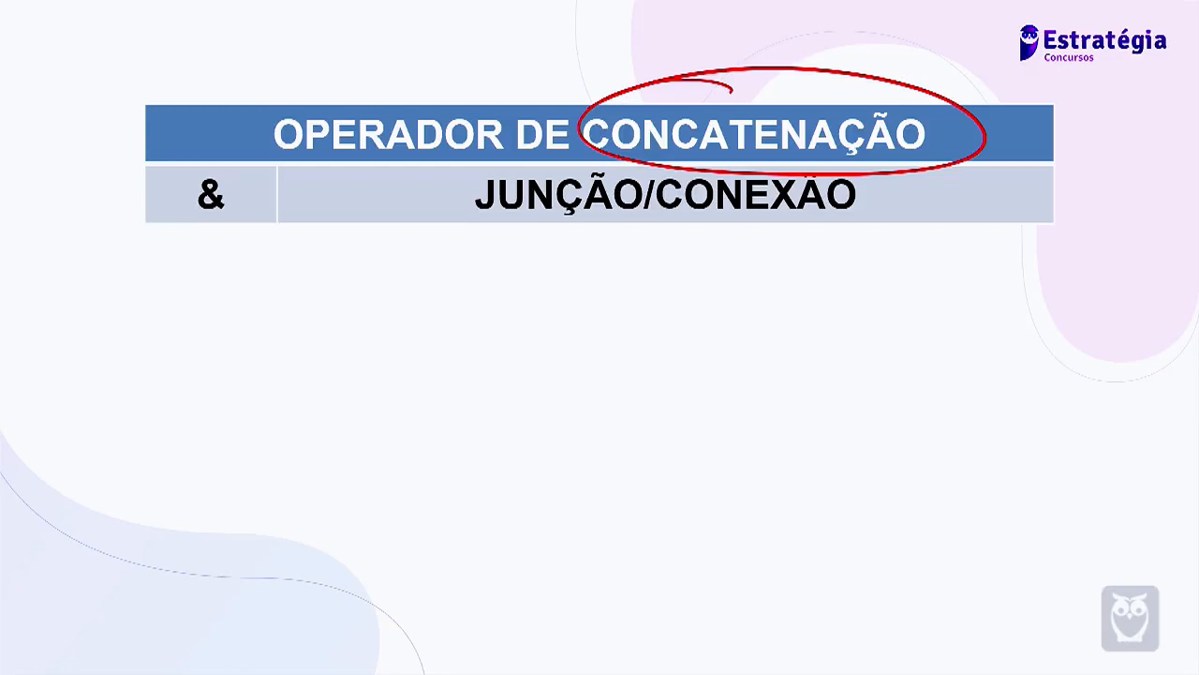
left_click_drag(573, 239, 624, 220)
mouse_move(800, 230)
left_mouse_down()
mouse_move(807, 239)
mouse_move(852, 223)
left_mouse_up()
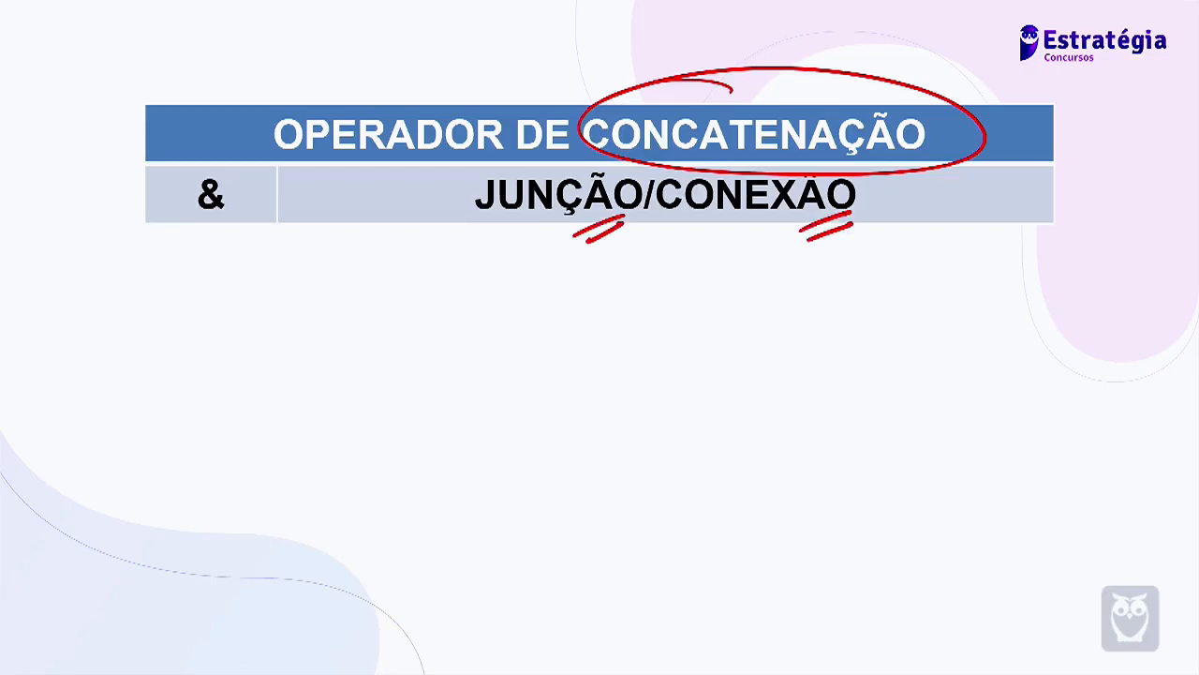
left_click_drag(405, 368, 438, 361)
left_click_drag(402, 380, 441, 375)
mouse_move(473, 330)
left_mouse_down()
mouse_move(489, 324)
mouse_move(474, 382)
left_mouse_up()
mouse_move(553, 357)
left_mouse_down()
mouse_move(521, 358)
mouse_move(552, 343)
mouse_move(590, 353)
mouse_move(575, 351)
left_mouse_up()
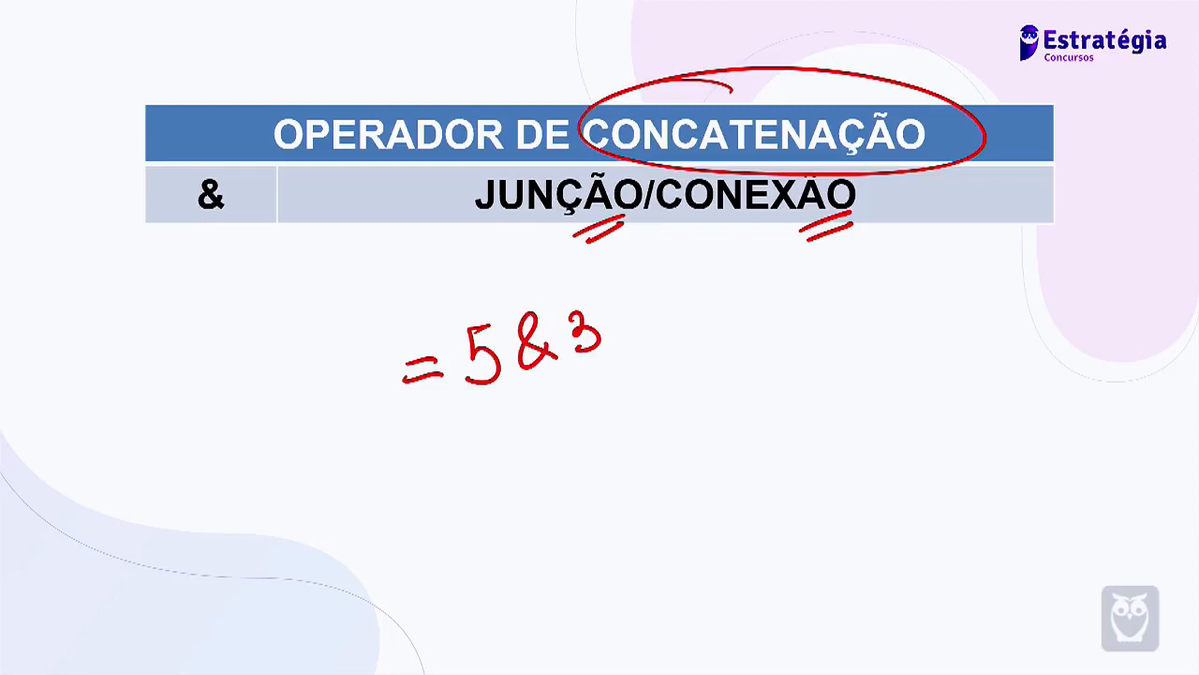
left_click_drag(660, 411, 662, 447)
mouse_move(674, 407)
left_mouse_down()
mouse_move(692, 417)
mouse_move(678, 438)
left_mouse_up()
left_click_drag(691, 375, 712, 423)
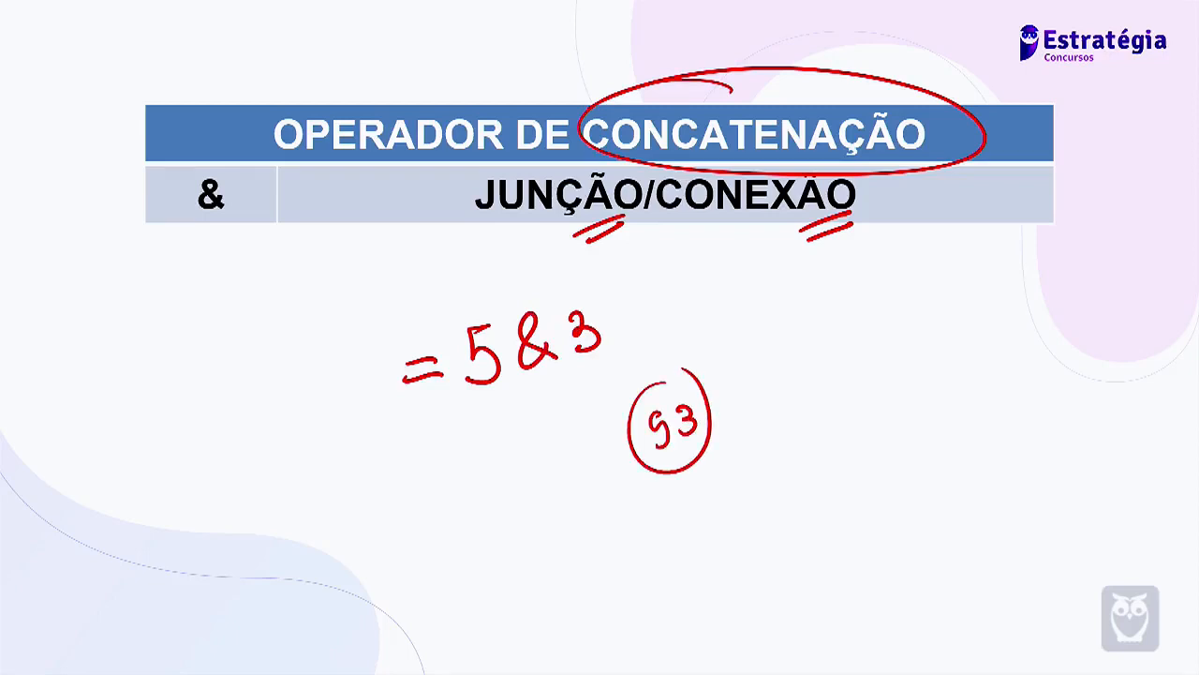
Switch to Excel and clear all contents of the Planilha2 sheet
key("alt+Tab")
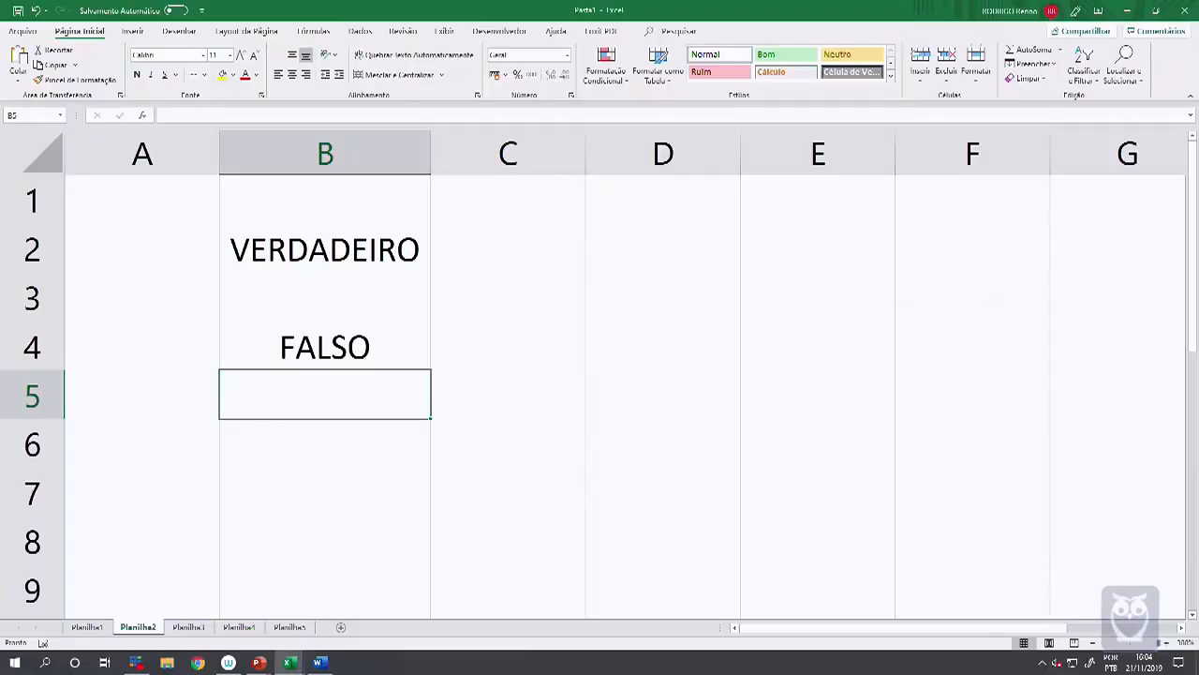
key("ctrl+a")
key("Delete")
Enter the concatenation formula =5&3 in cell B2
key("Up")
key("Up")
key("Up")
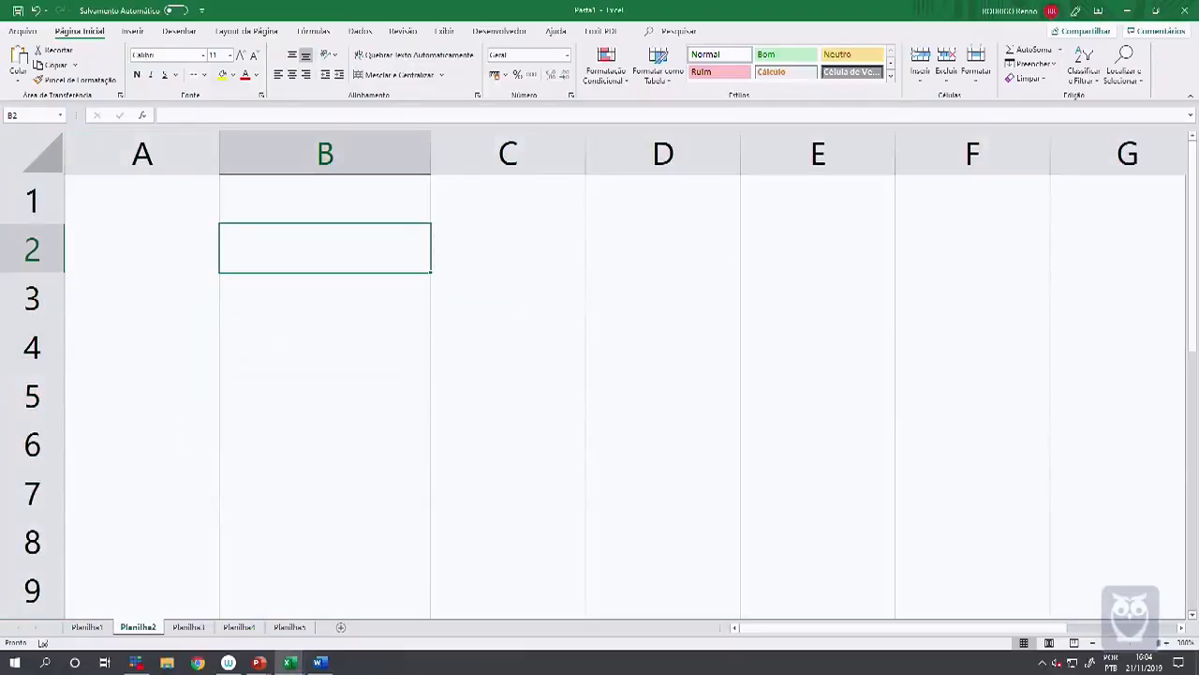
type("=5&3")
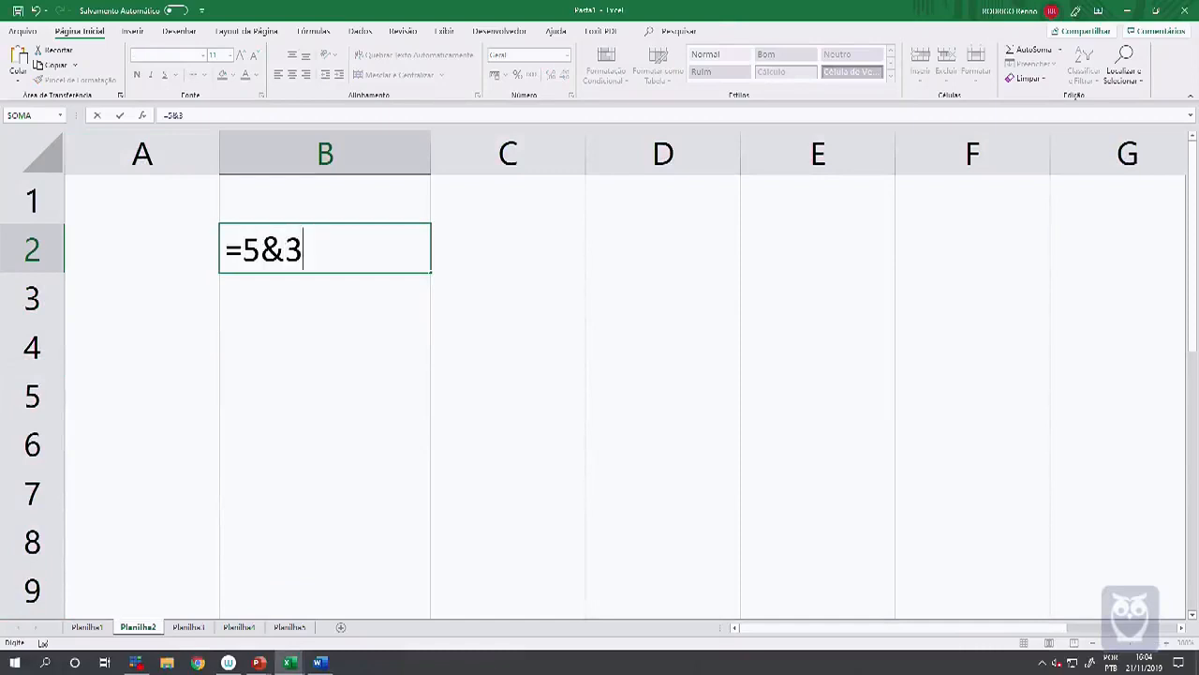
key("Return")
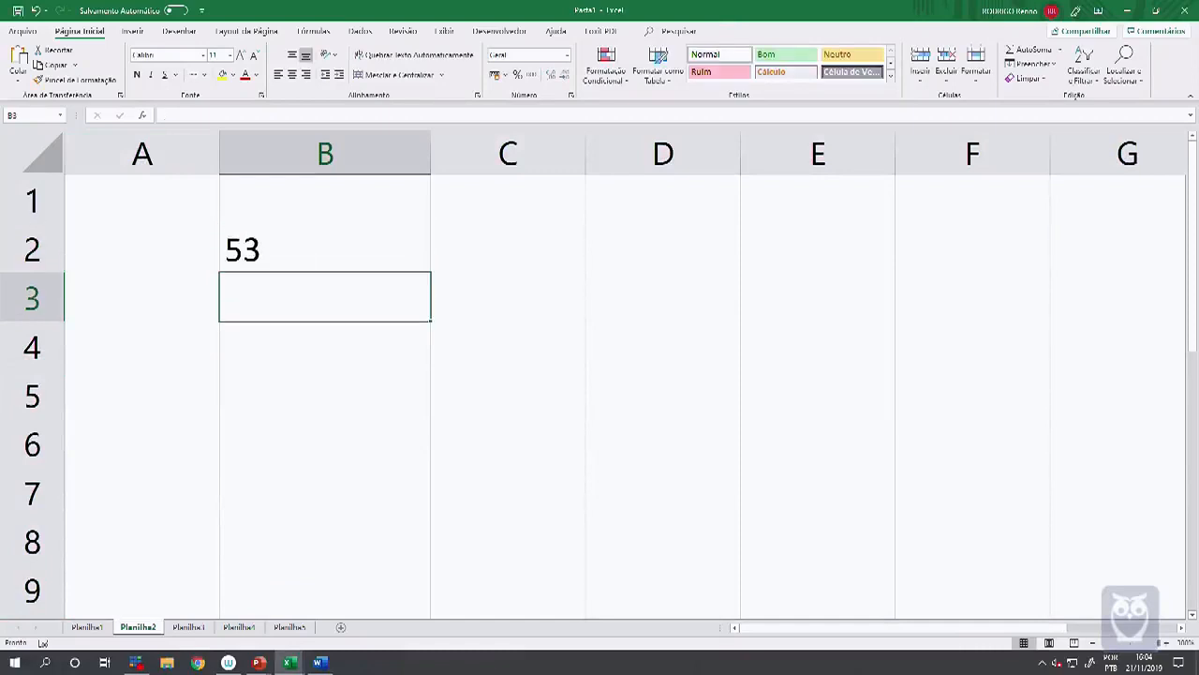
Clear the contents of the range A1:B2
key("Up")
key("Up")
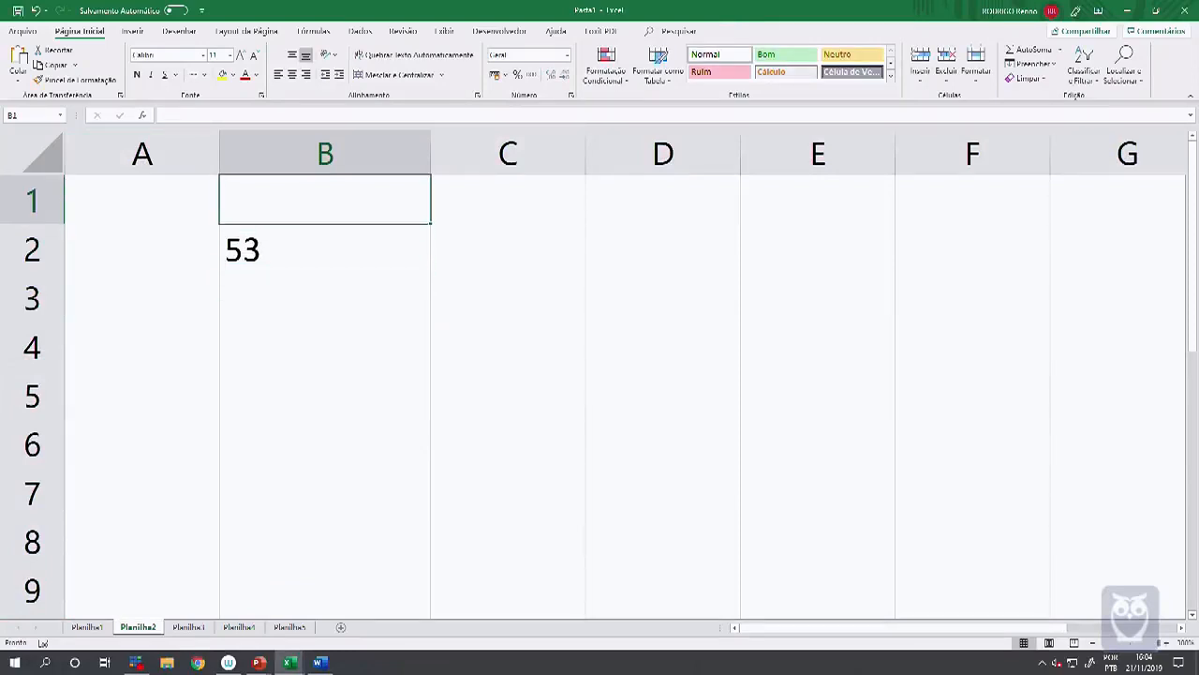
key("Left")
key("shift+Right")
key("shift+Down")
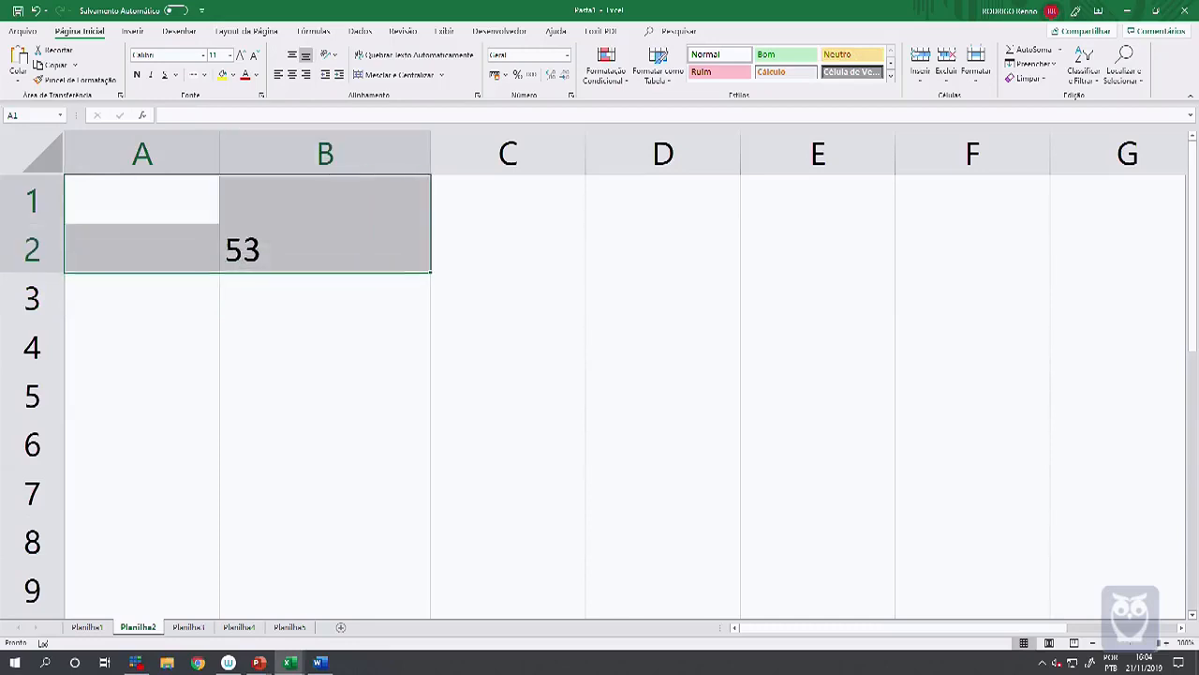
key("Delete")
Enter the column headings Nome in A1 and Idade in B1
key("Left")
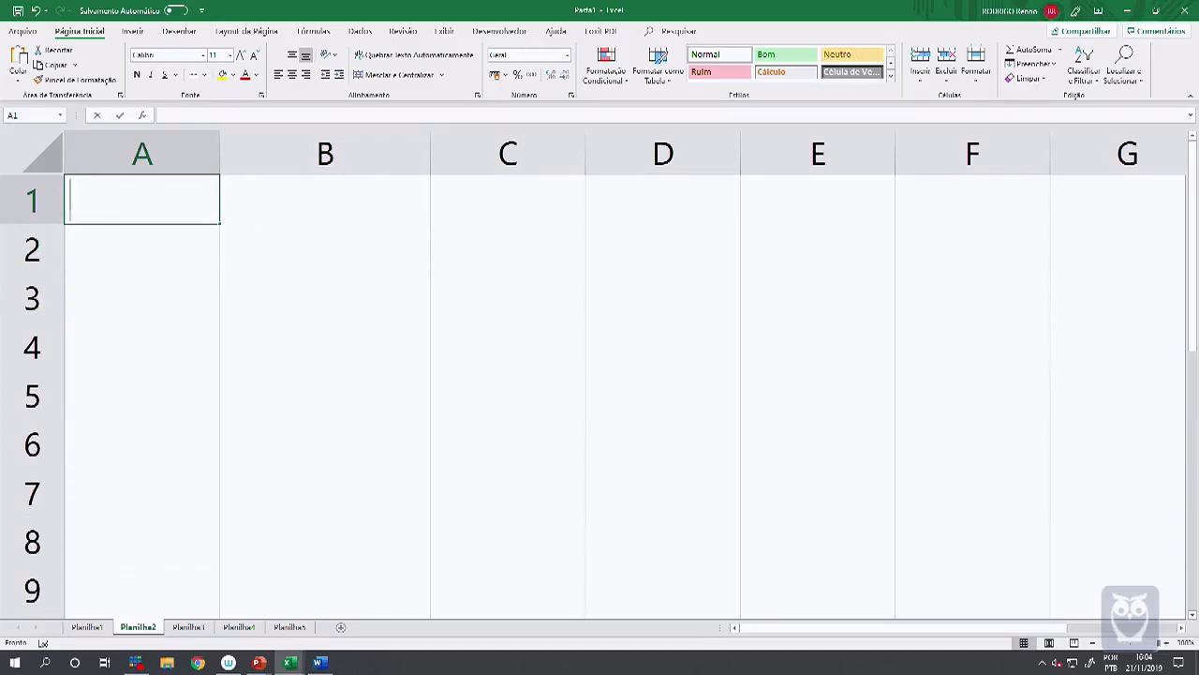
type("Nome")
key("Tab")
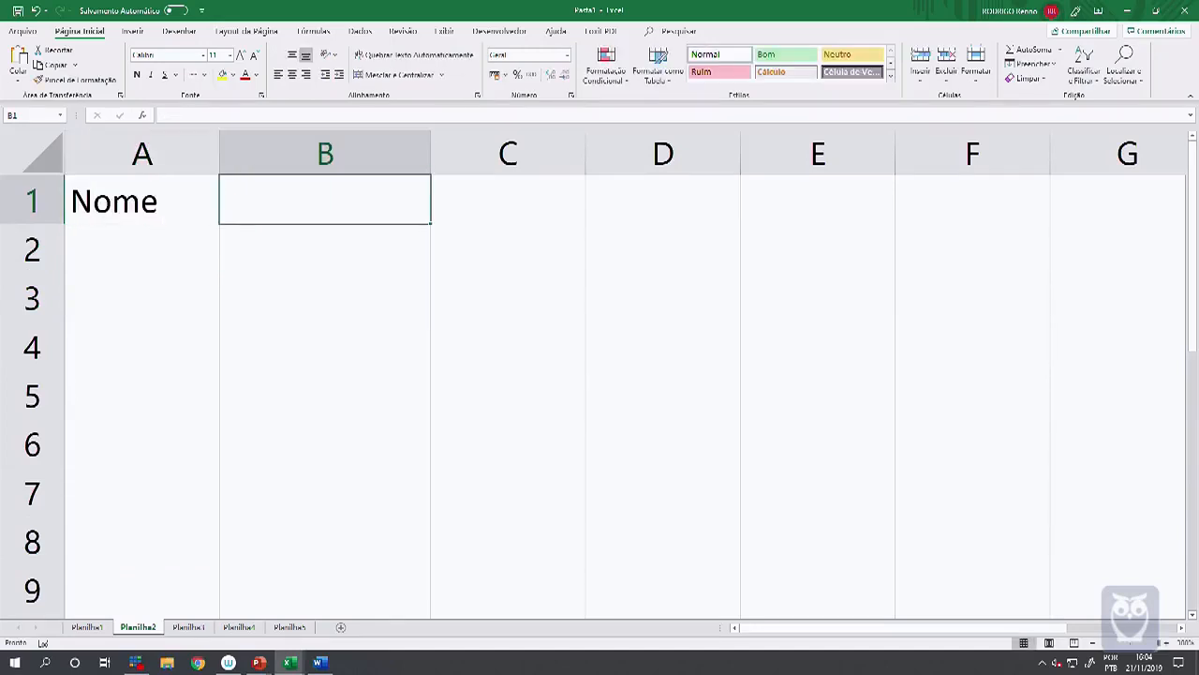
type("Idade")
key("Return")
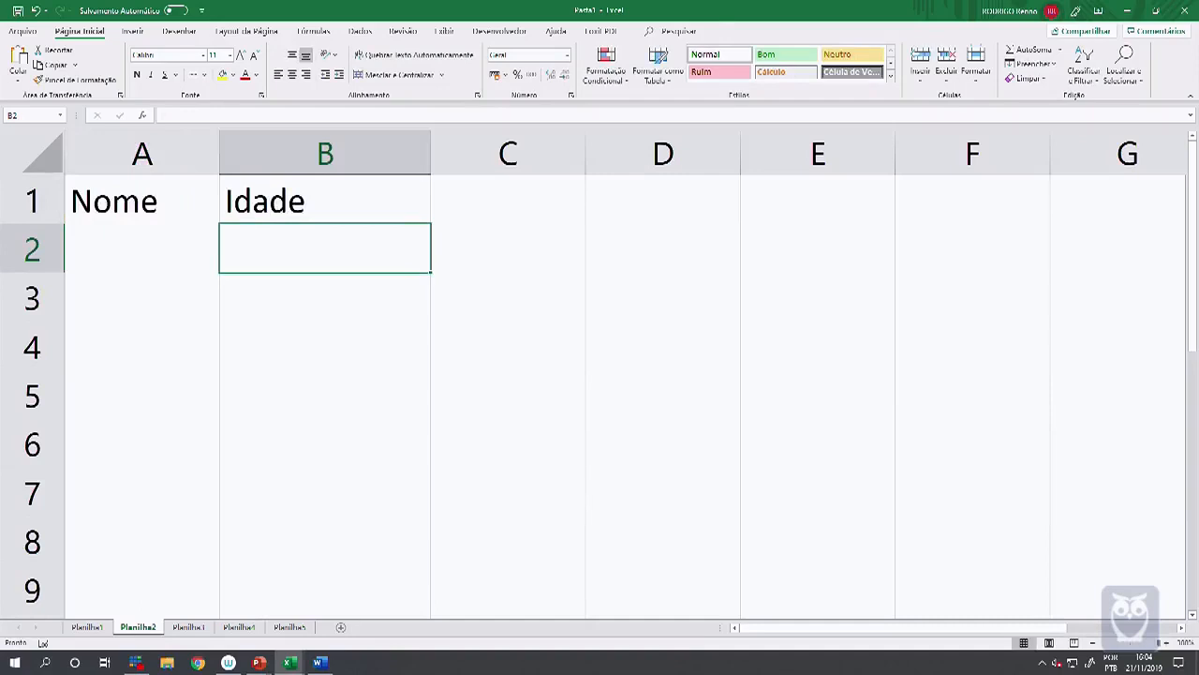
Fill in row 2 with the first person's name in column A and the age 42 in column B
key("Left")
type("Renato")
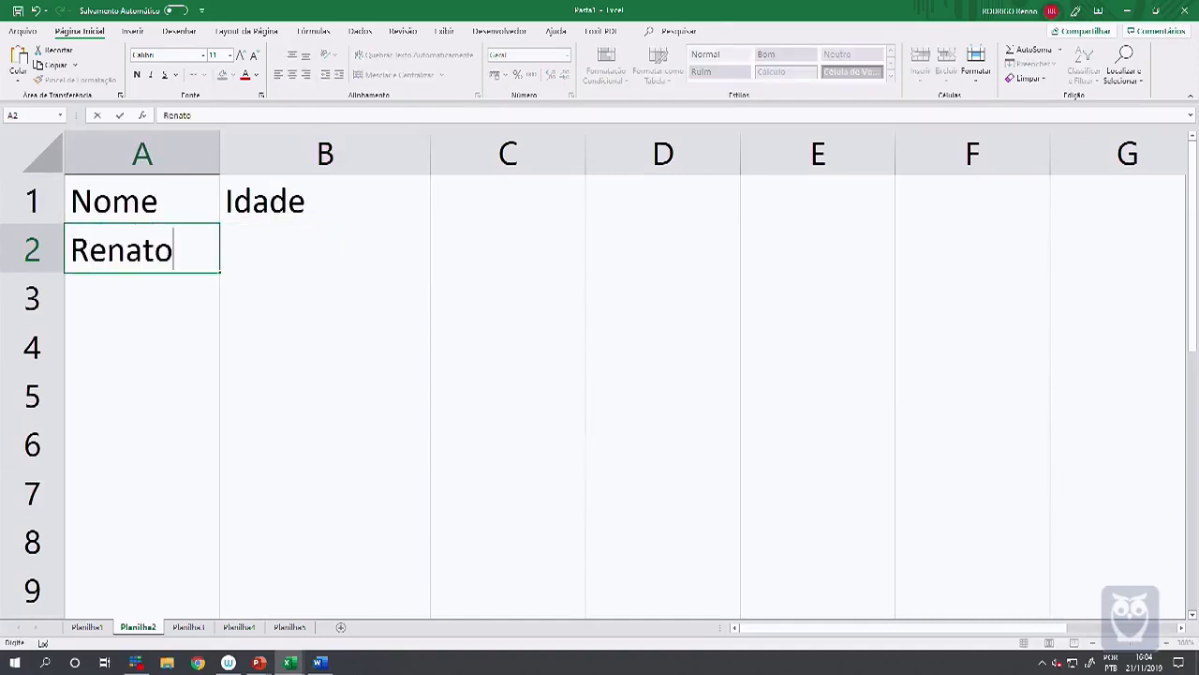
key("Tab")
type("42")
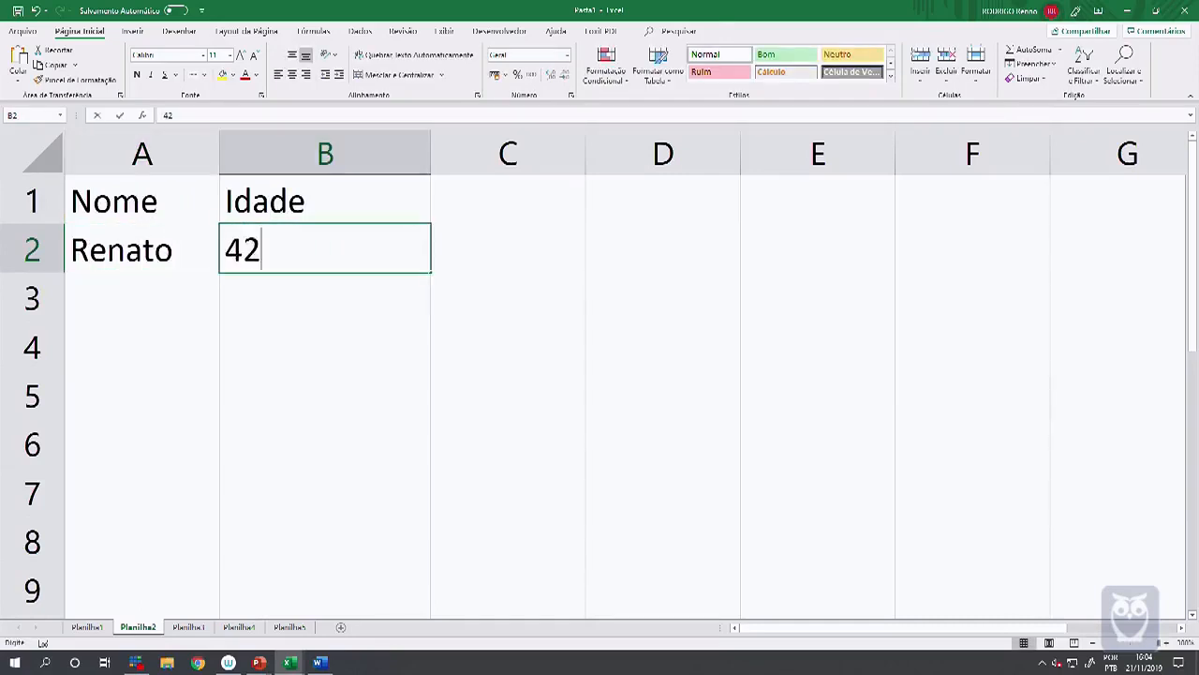
key("Return")
Fill in row 3 with the second person's full name in column A and the age 56 in column B
type("Décio ")
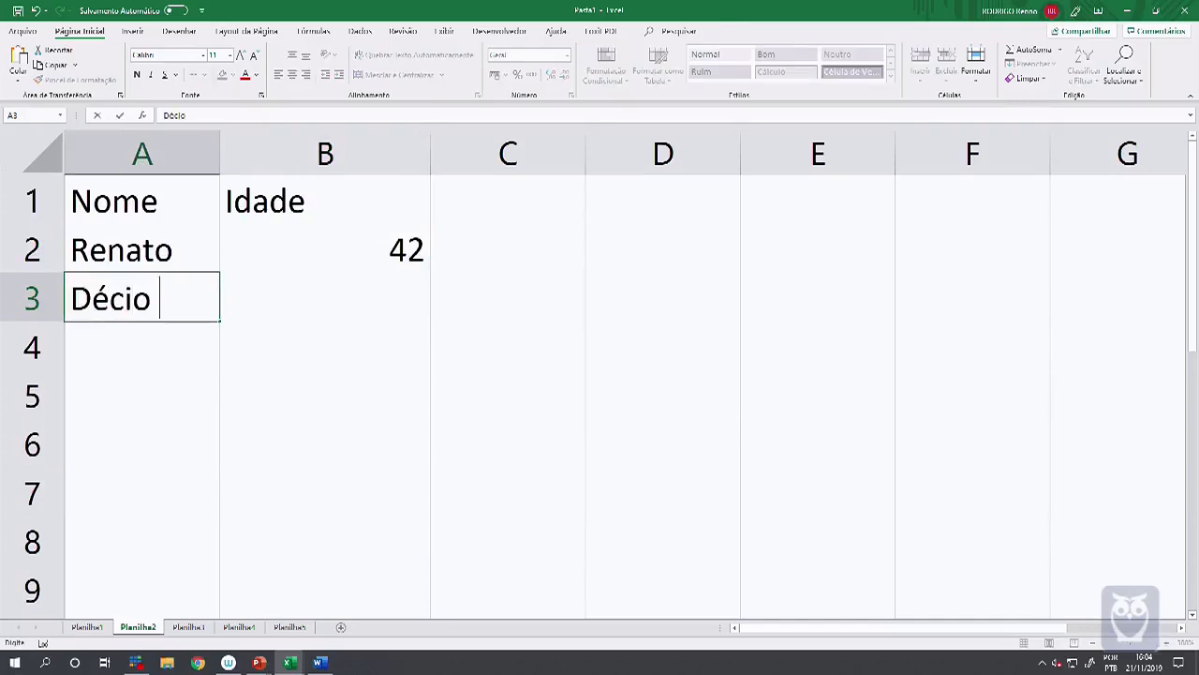
type("Terror")
key("Tab")
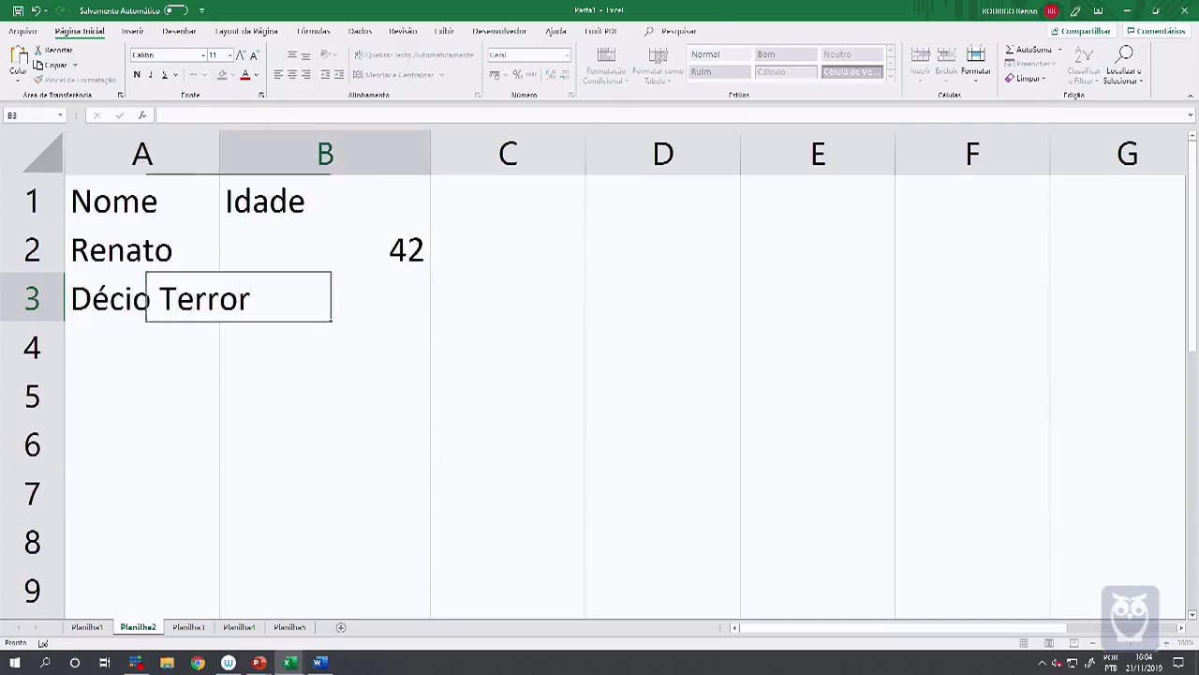
type("56")
key("Return")
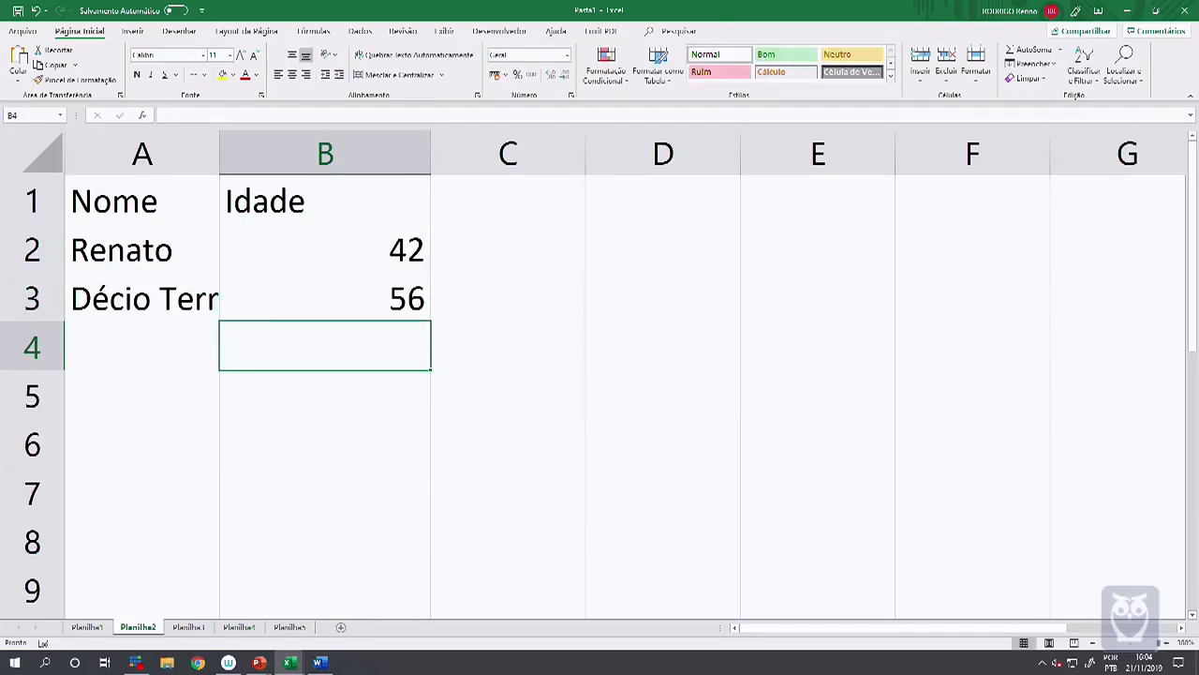
Fill in row 4 with the third person's full name in column A and the age 28 in column B
key("Left")
type("Feli")
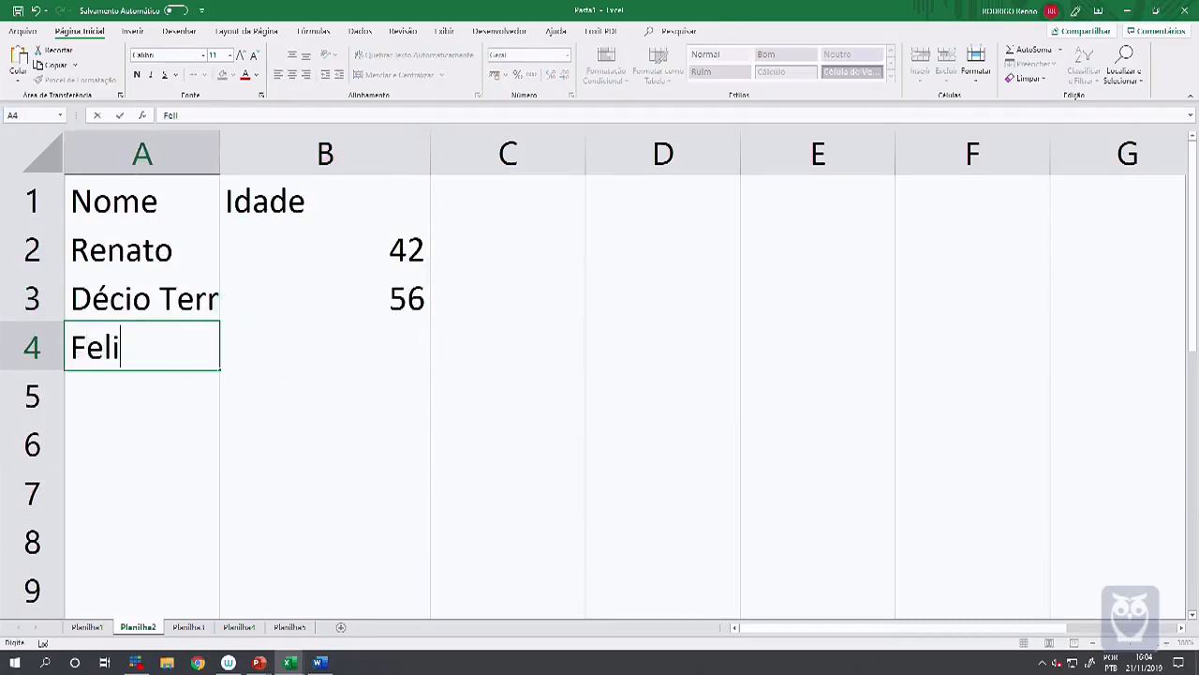
type("pe Lucca")
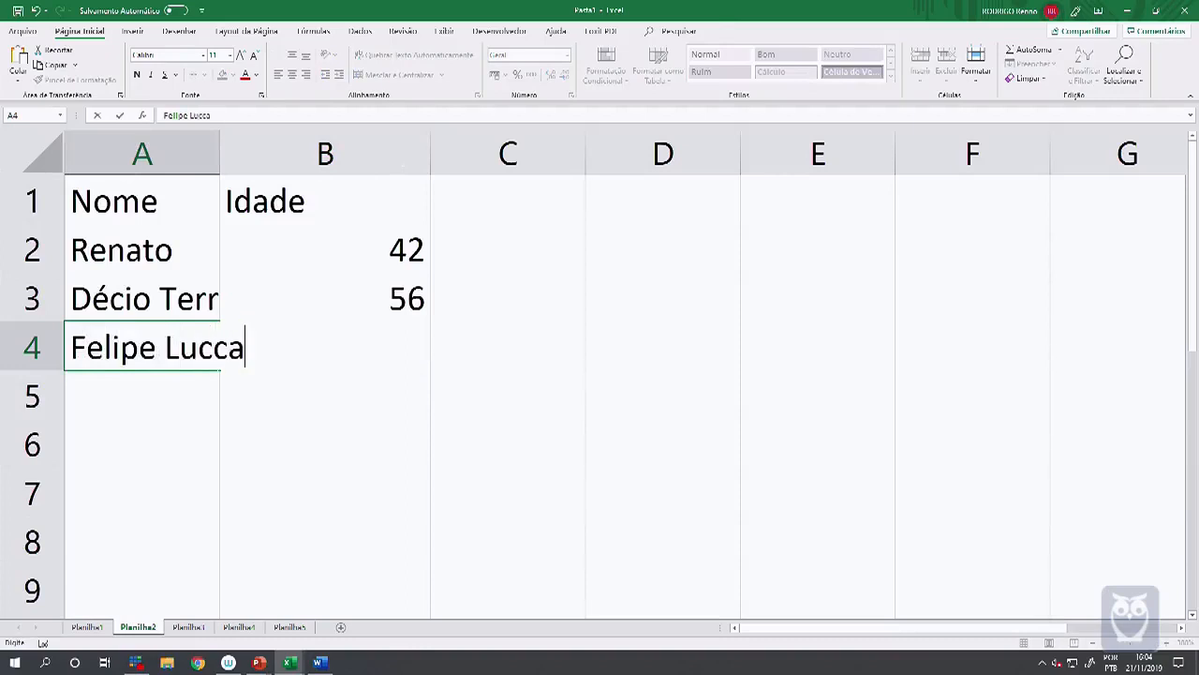
key("Tab")
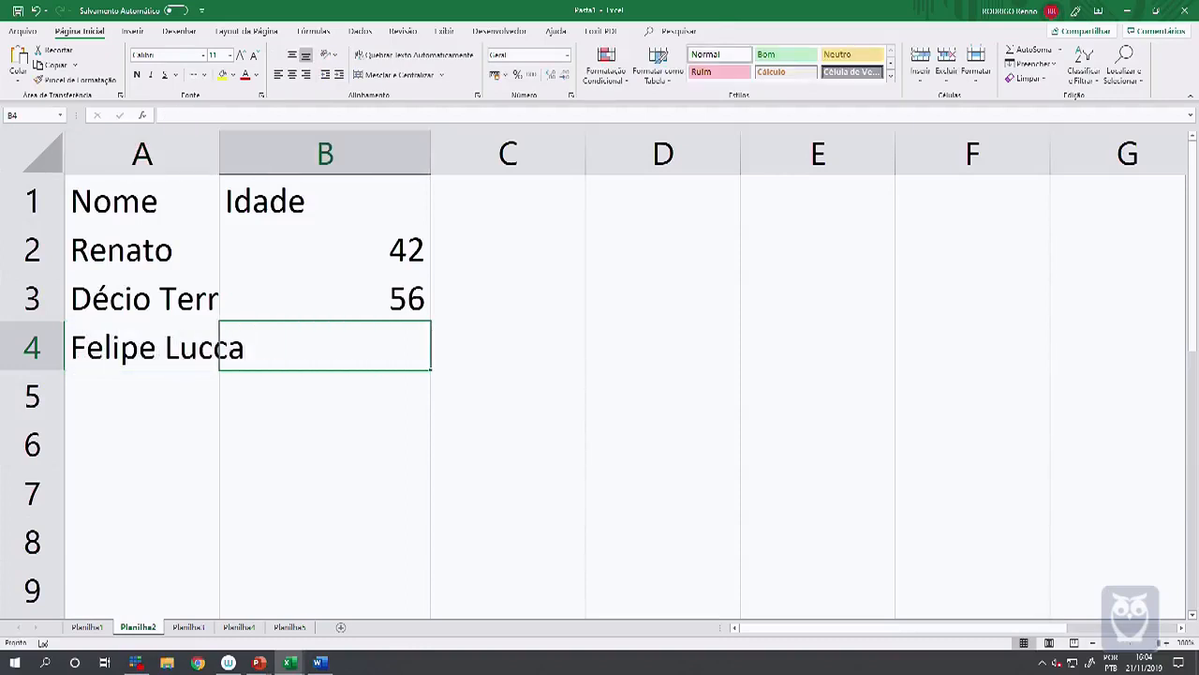
type("28")
key("Return")
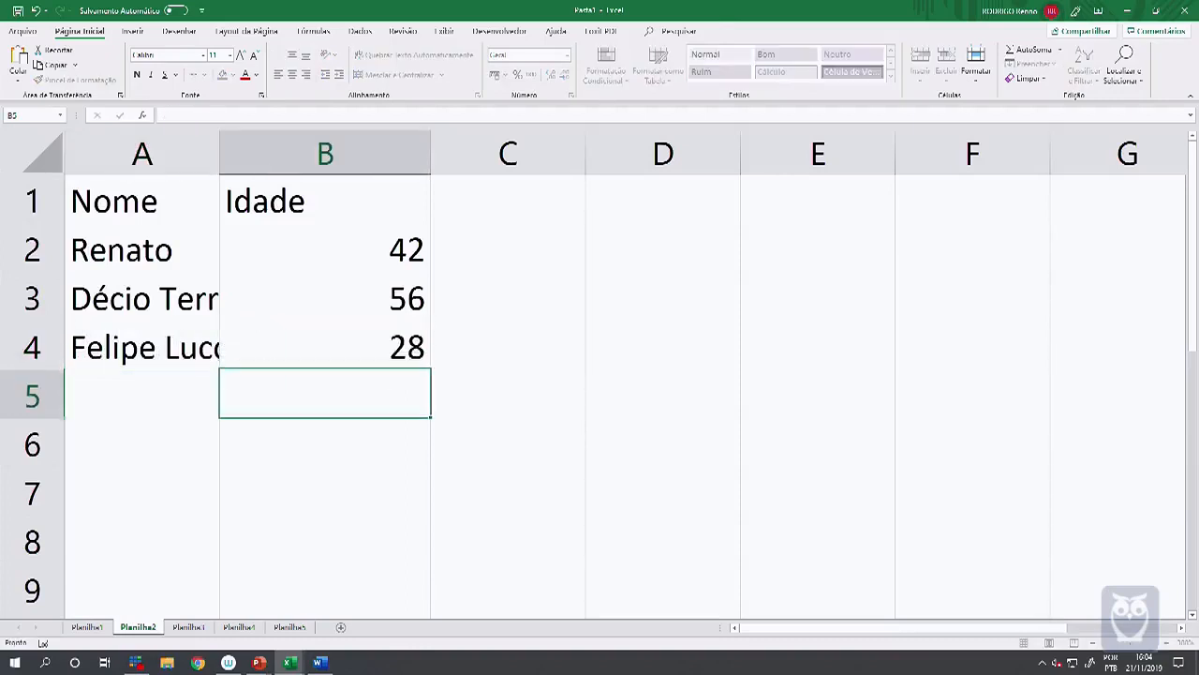
Fill in row 5 with the fourth person's name in column A and the age 48 in column B
type("Herc")
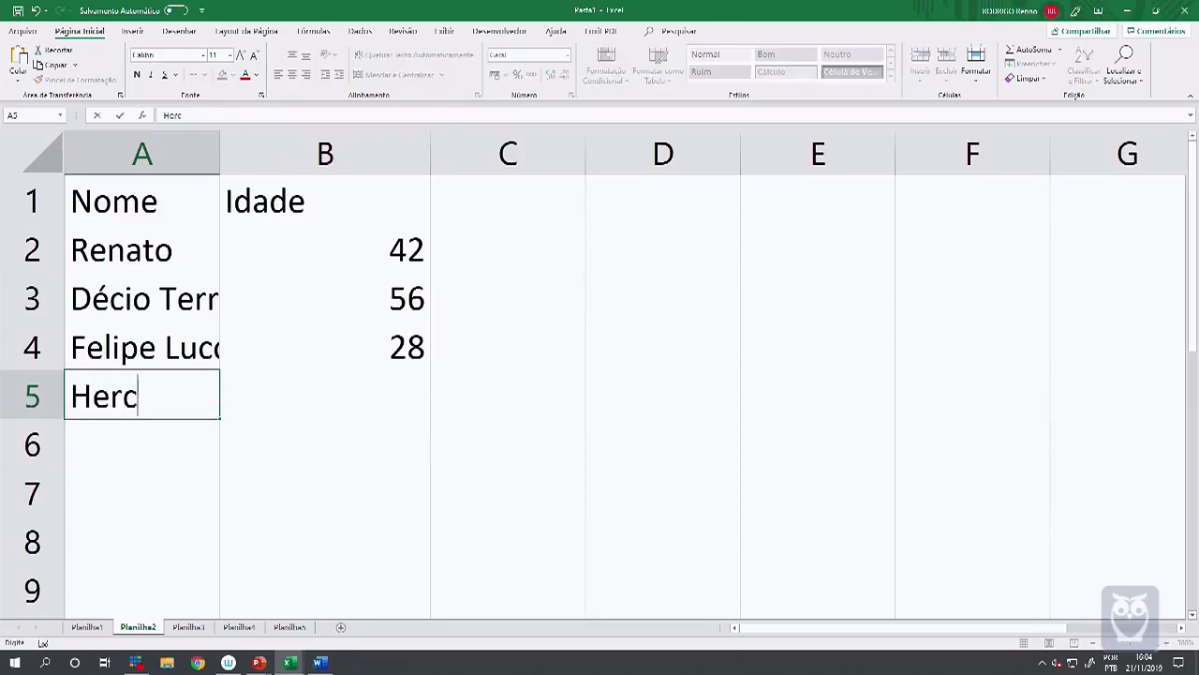
type("unalo")
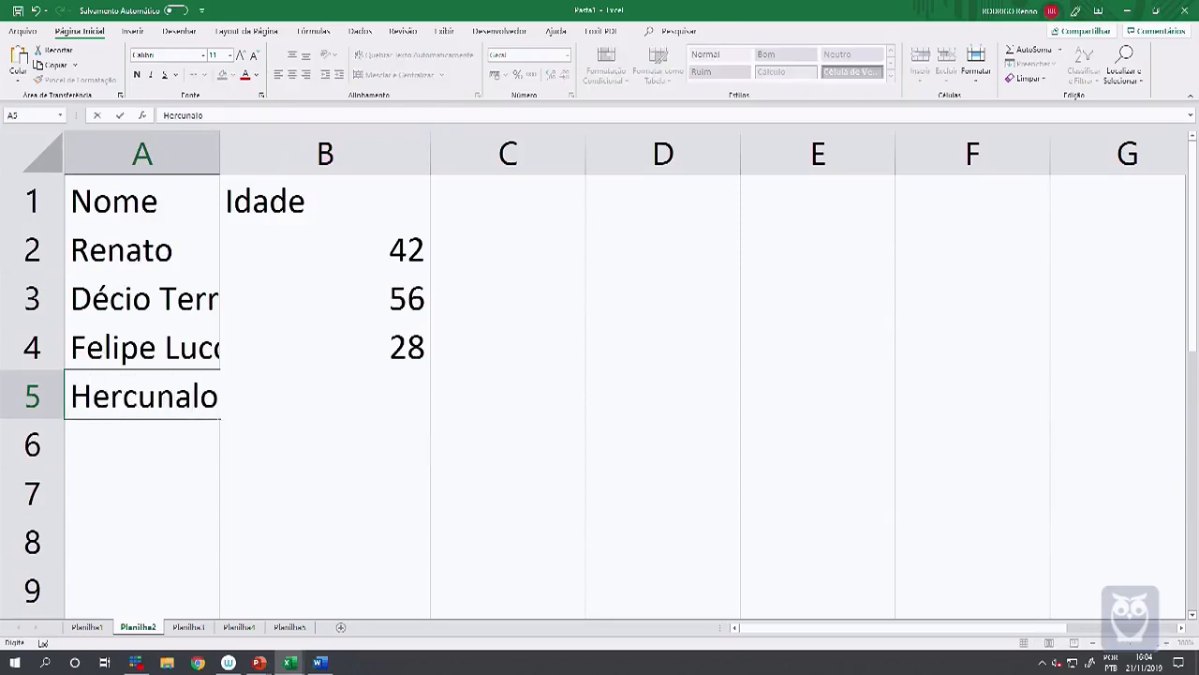
key("BackSpace")
key("BackSpace")
key("BackSpace")
key("BackSpace")
type("lano")
key("Tab")
type("48")
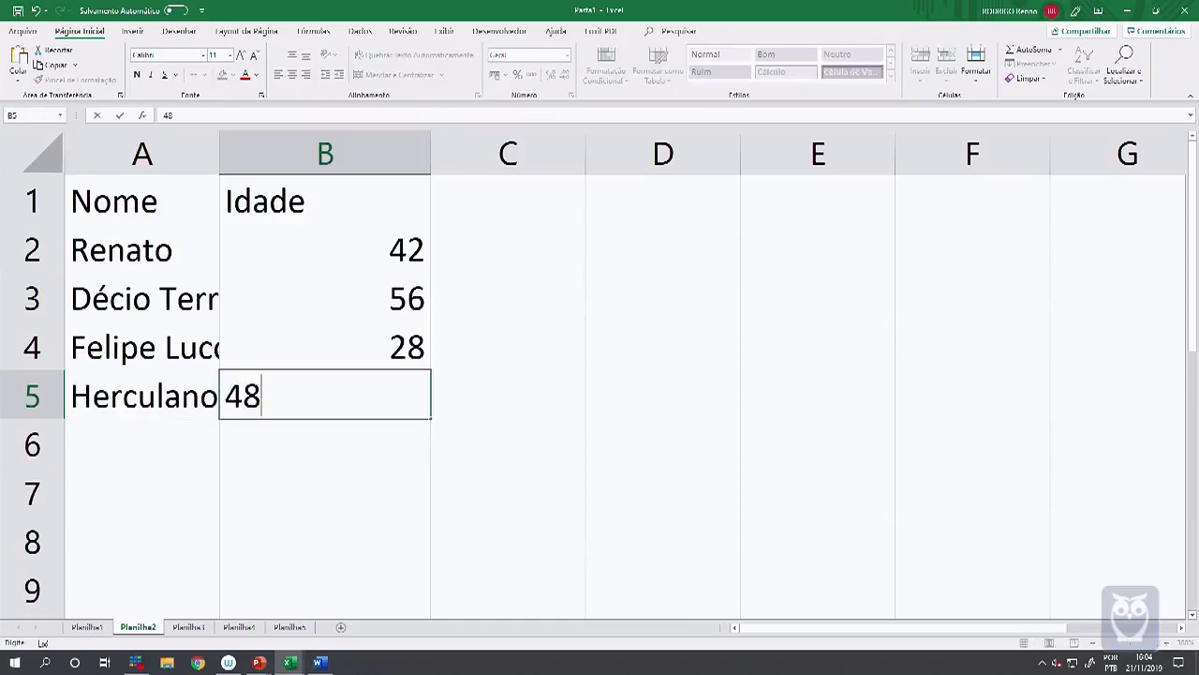
key("Return")
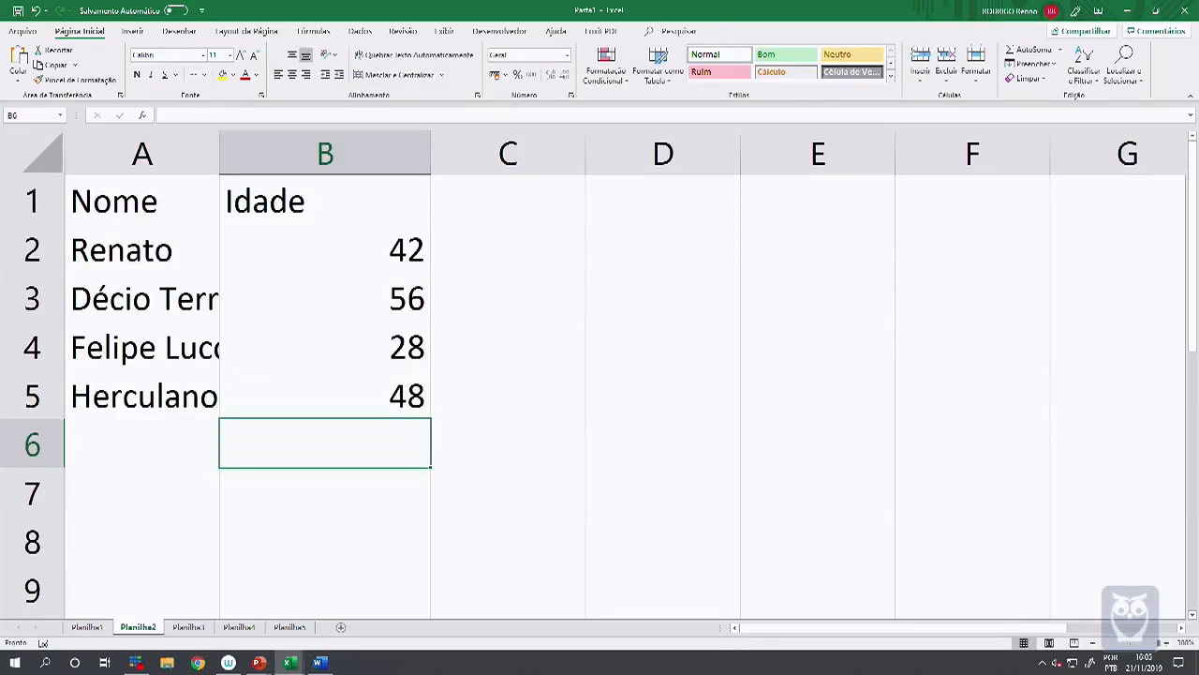
Widen column A to fit the full names and autofit the width of column B to its contents
left_click_drag(219, 153, 270, 153)
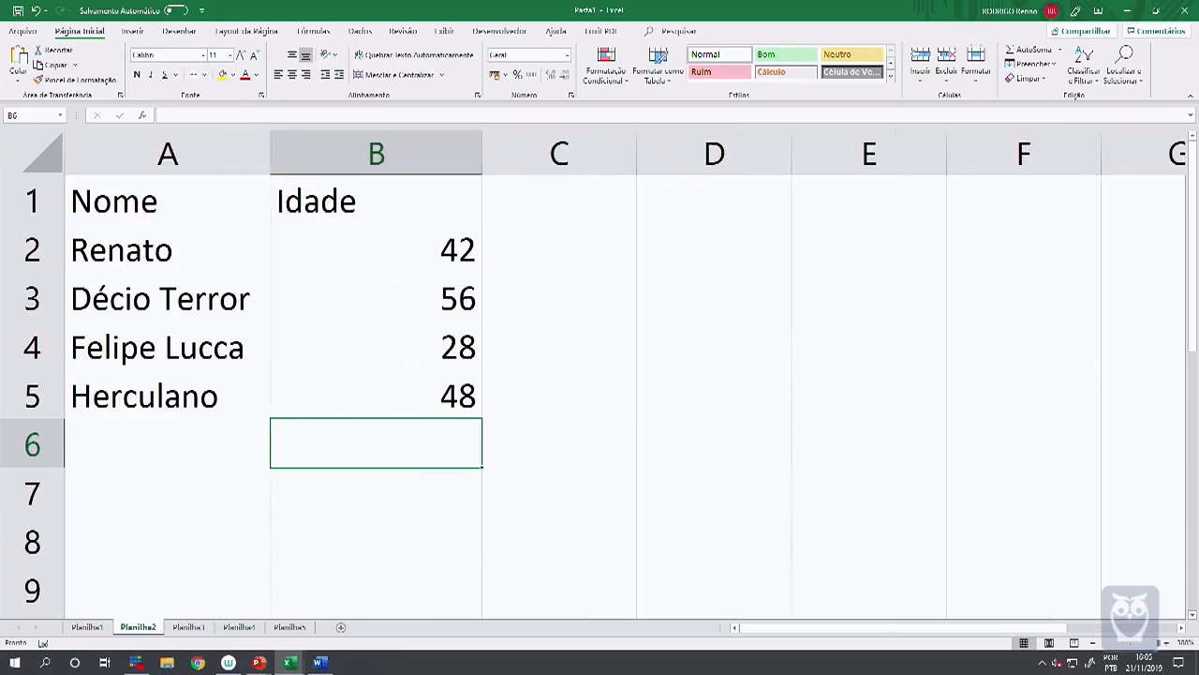
left_click_drag(482, 153, 481, 153)
double_click(481, 153)
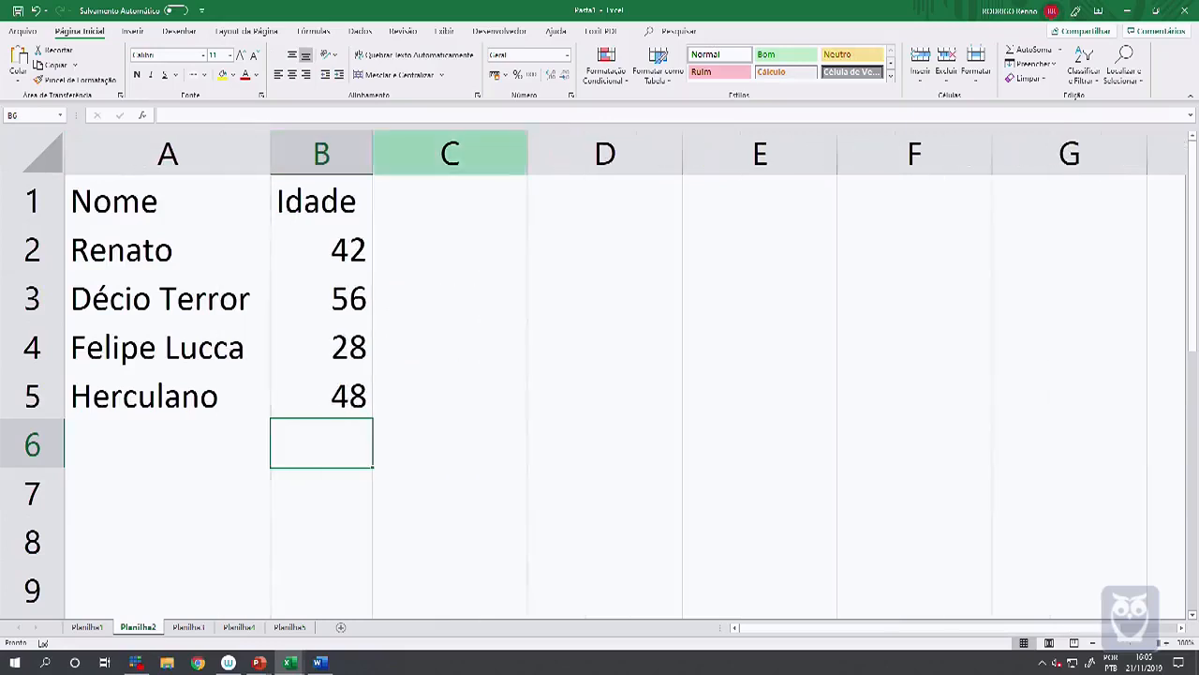
Enter the formula ="O "&A2&" tem "&B2&" anos" in C2 to join the name and age into a sentence
left_click(453, 251)
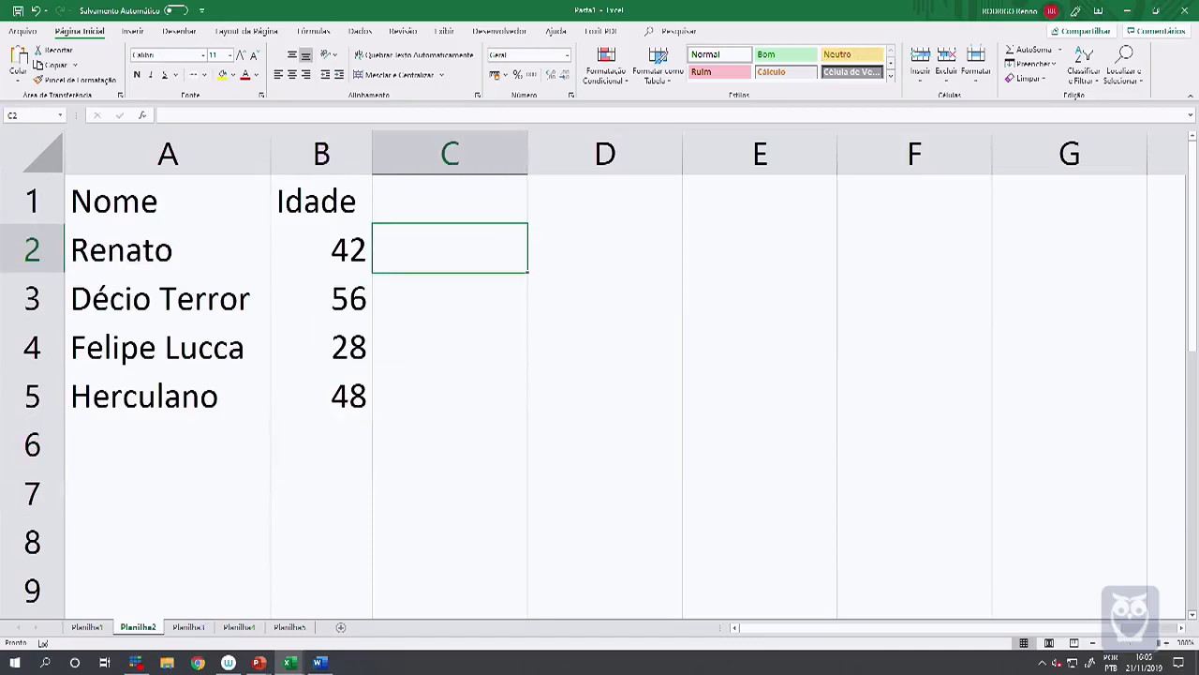
type("=")
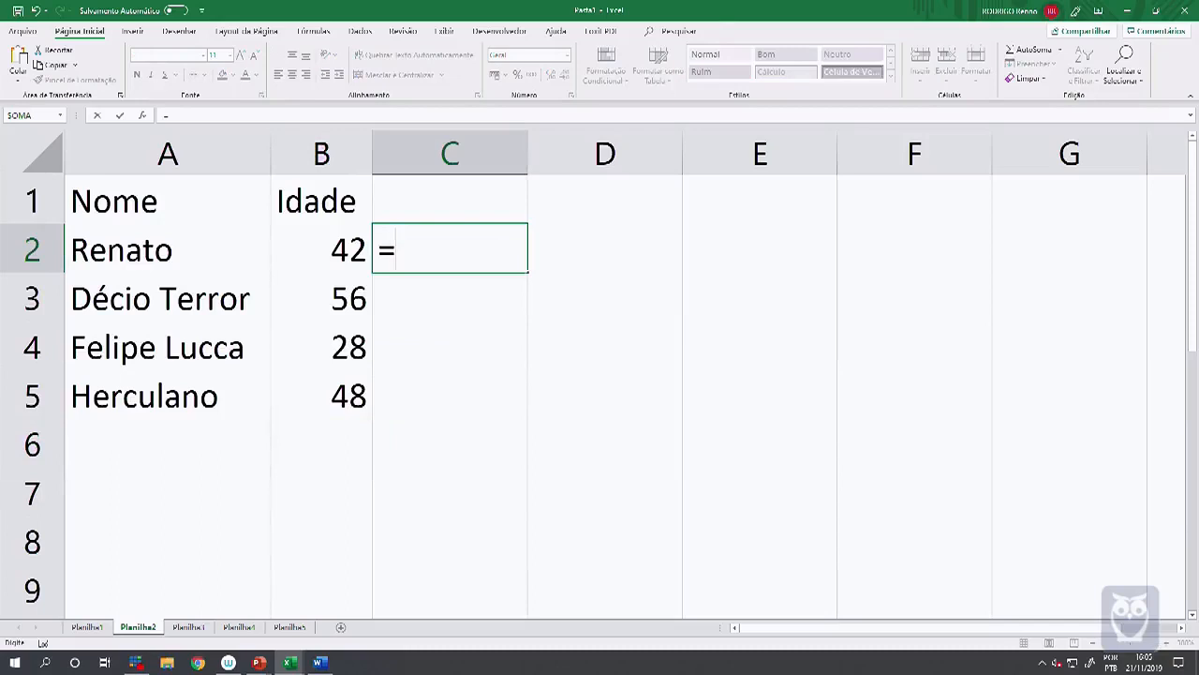
type("\"")
type("O \"&")
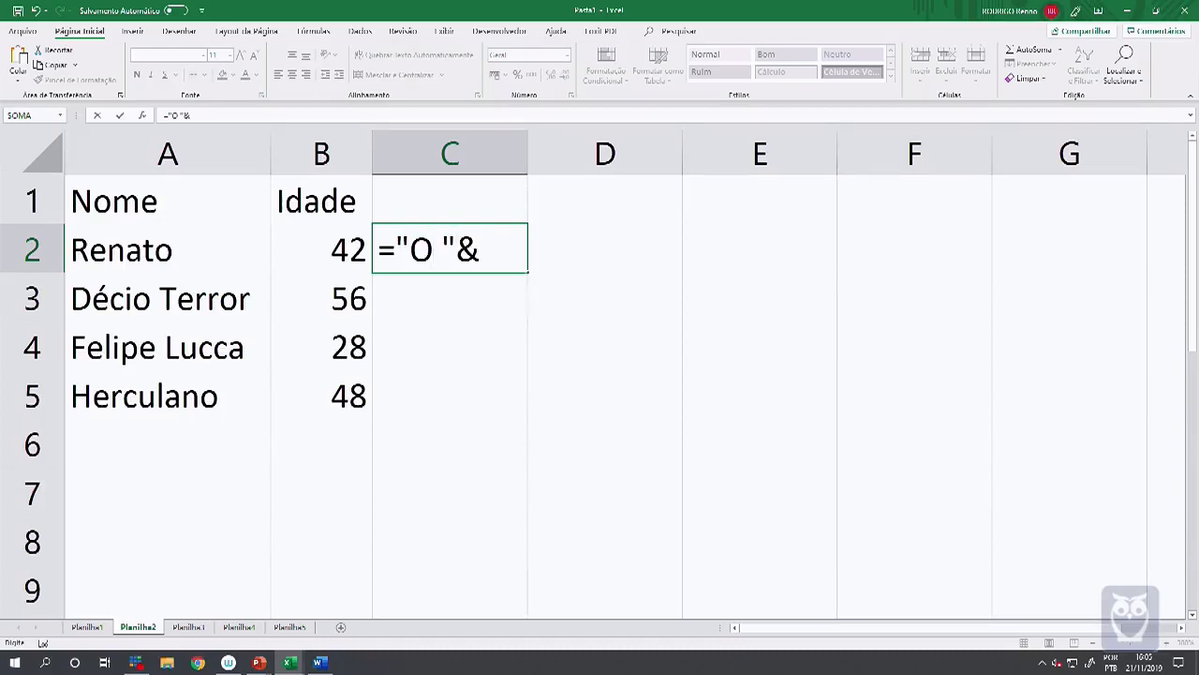
type("a2&")
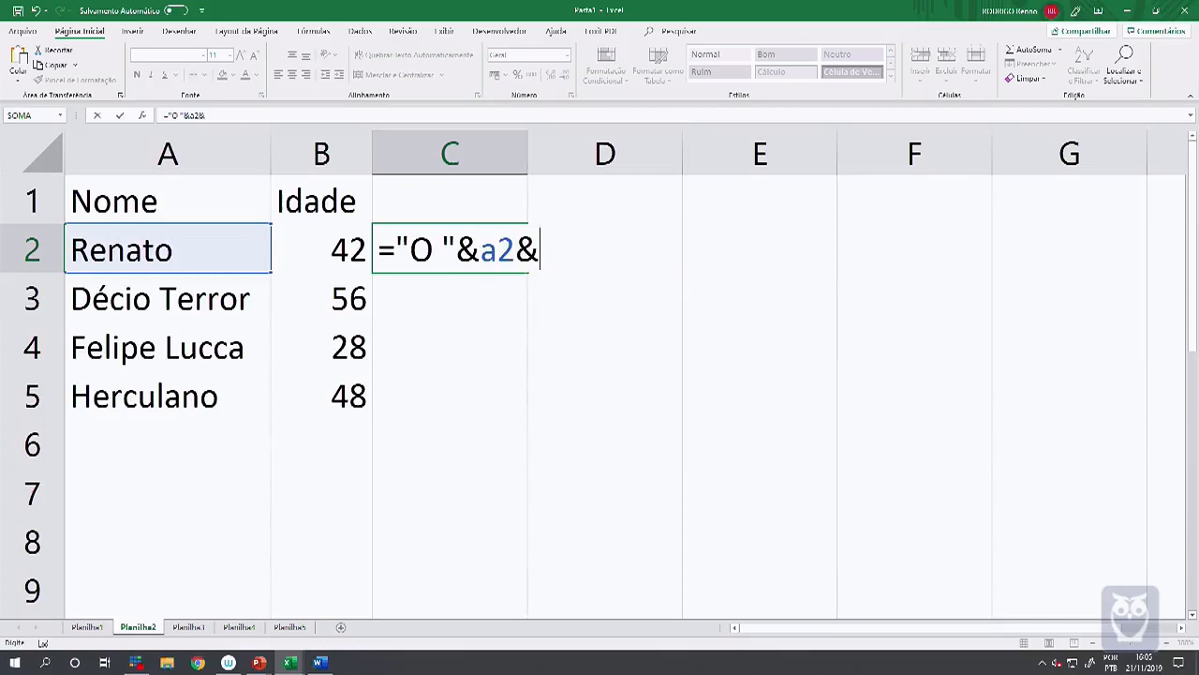
type("\" tem ")
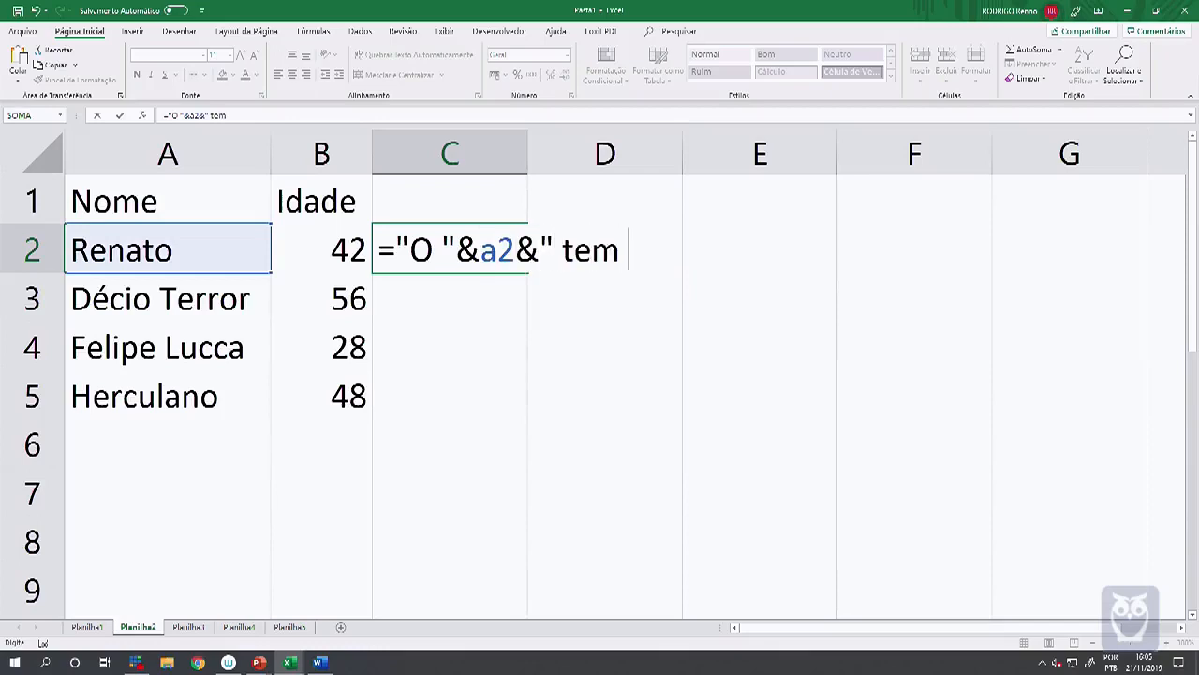
type("\"&b2")
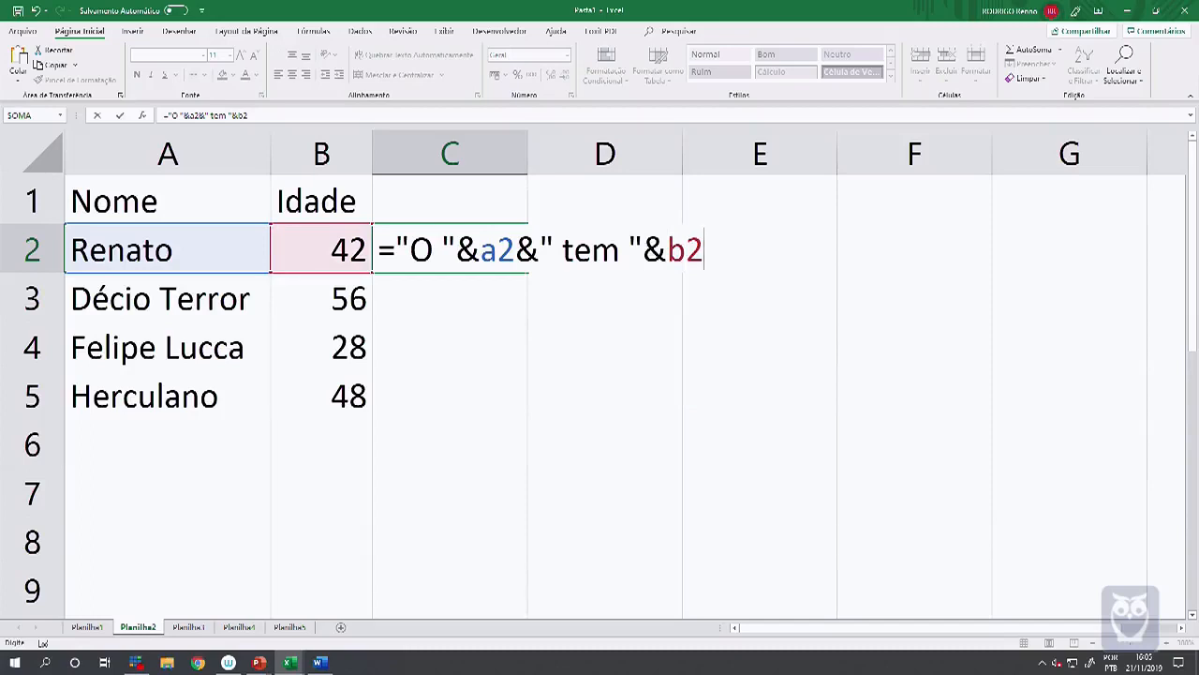
type("&\" anos\"")
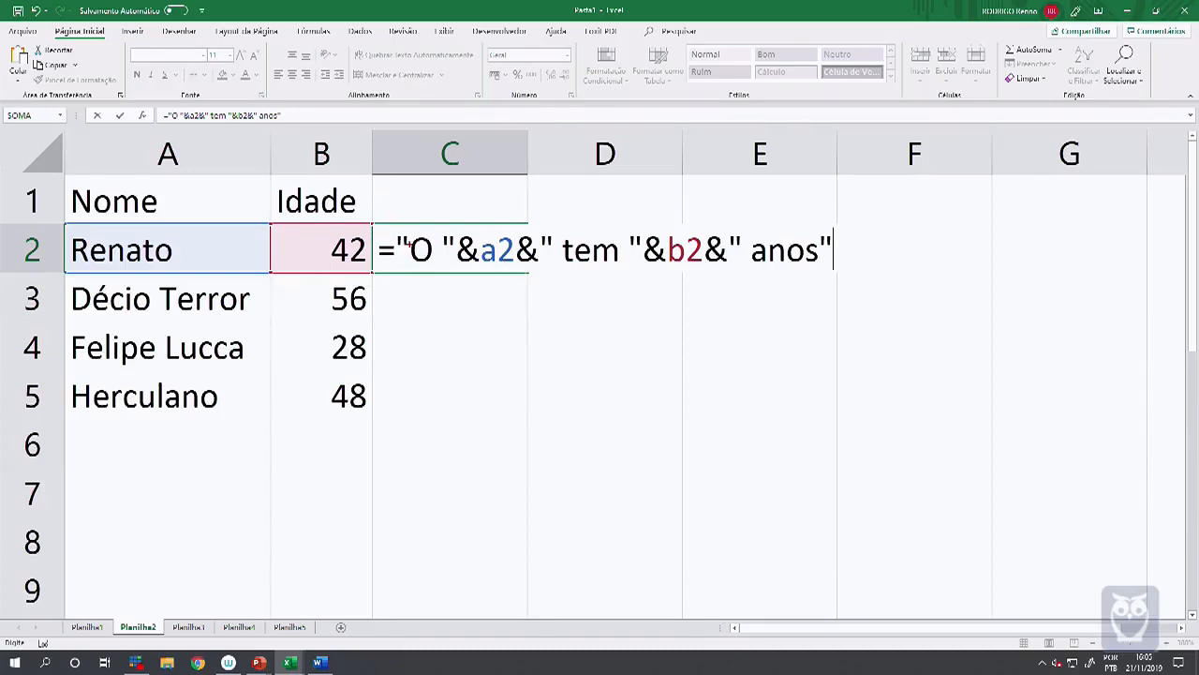
left_click(438, 245)
key("BackSpace")
mouse_move(497, 225)
left_mouse_down()
mouse_move(515, 264)
mouse_move(502, 223)
left_mouse_up()
mouse_move(157, 248)
left_mouse_down()
mouse_move(167, 265)
mouse_move(114, 234)
left_mouse_up()
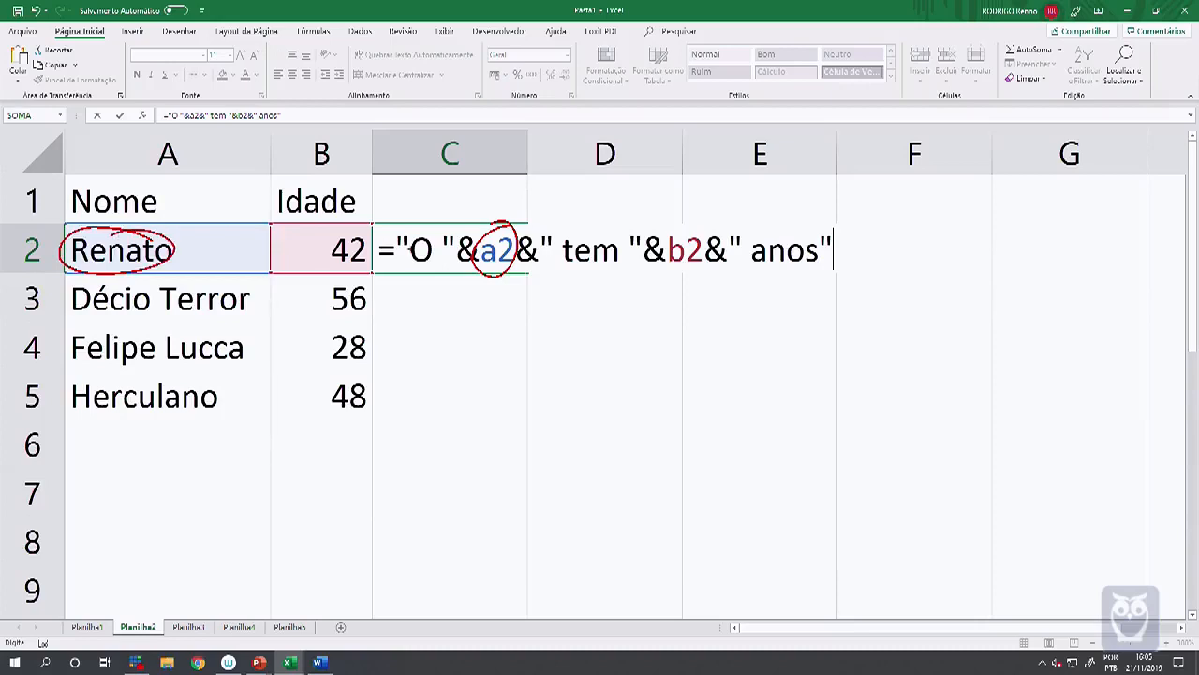
left_click_drag(413, 268, 562, 268)
key("Return")
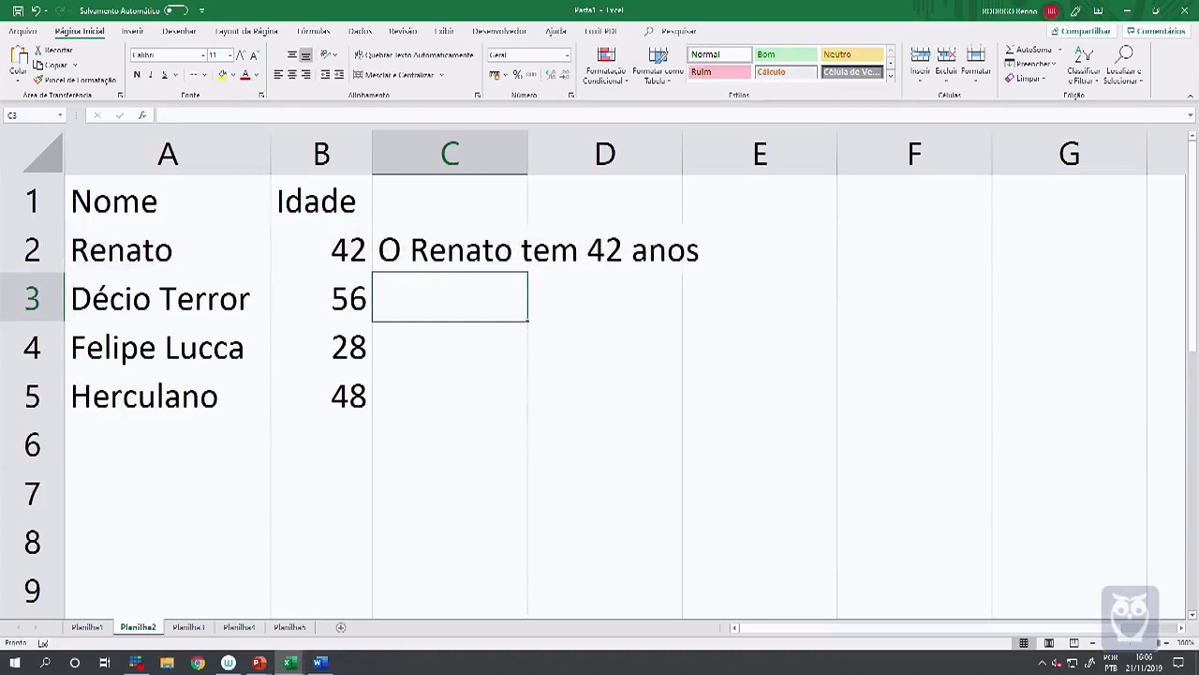
Copy the C2 sentence formula down through C5 and autofit the width of column C to its contents
left_click(450, 250)
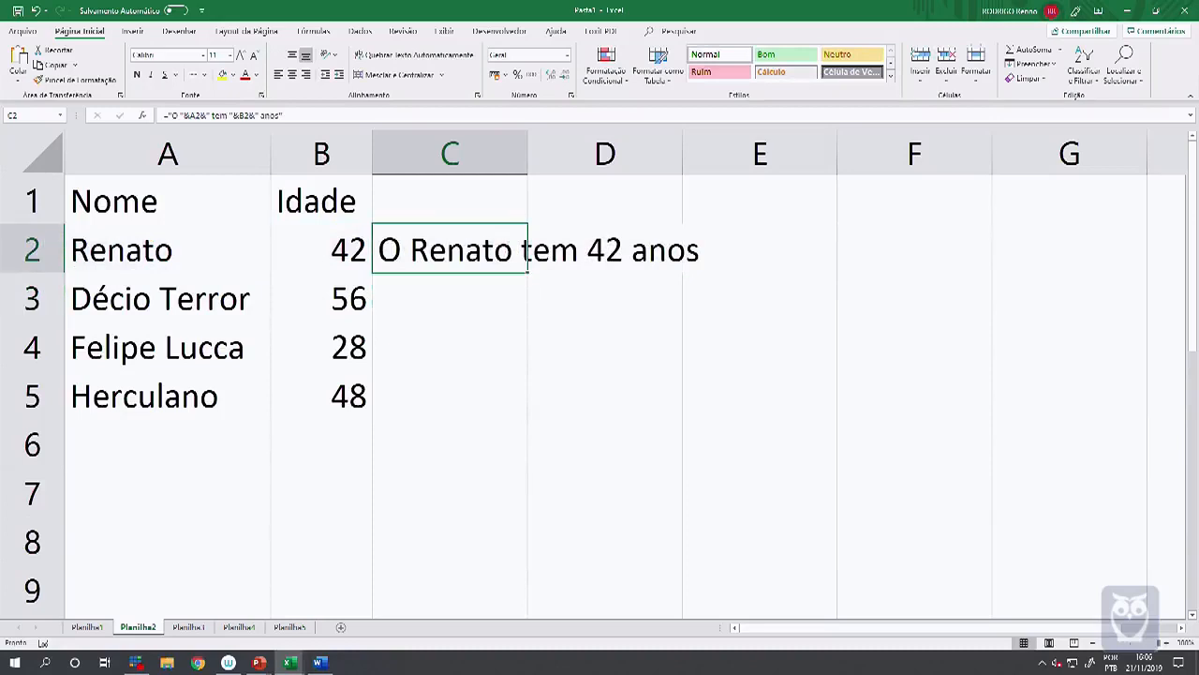
double_click(527, 272)
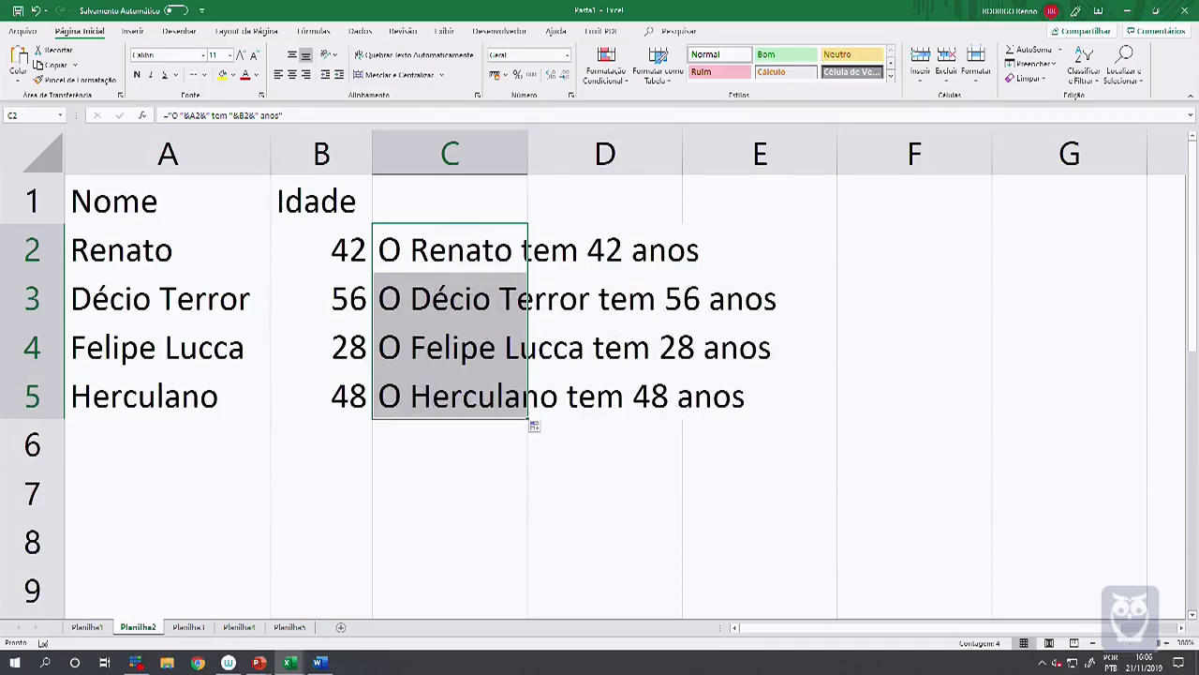
double_click(502, 251)
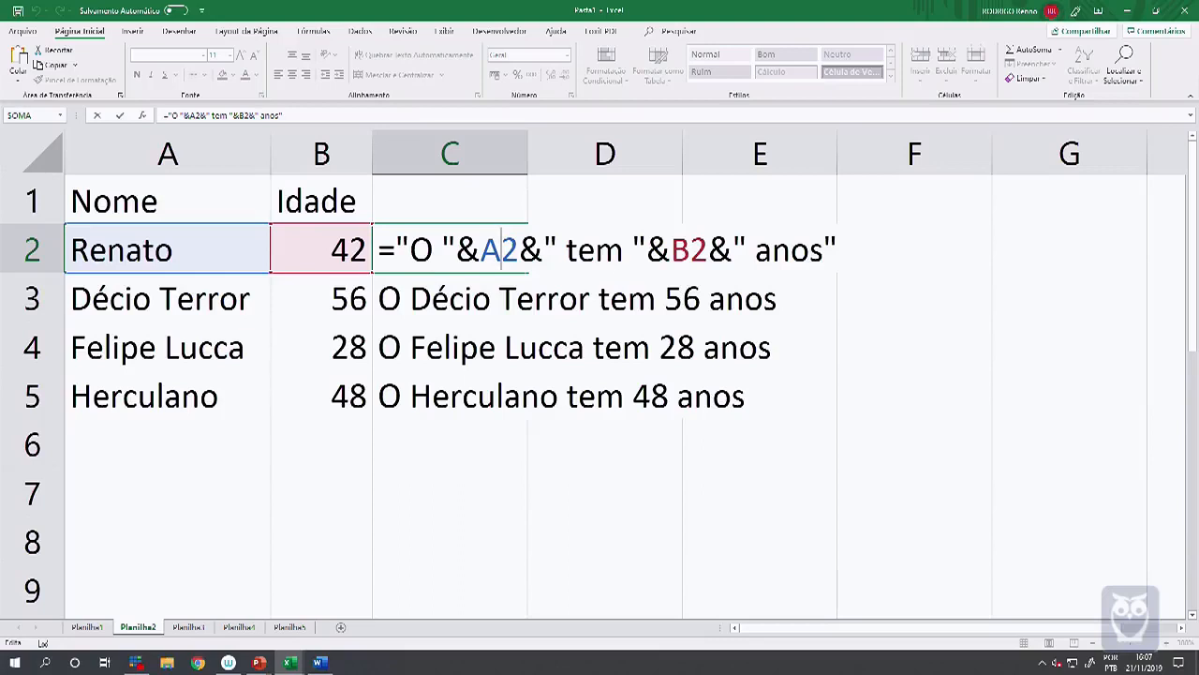
key("Return")
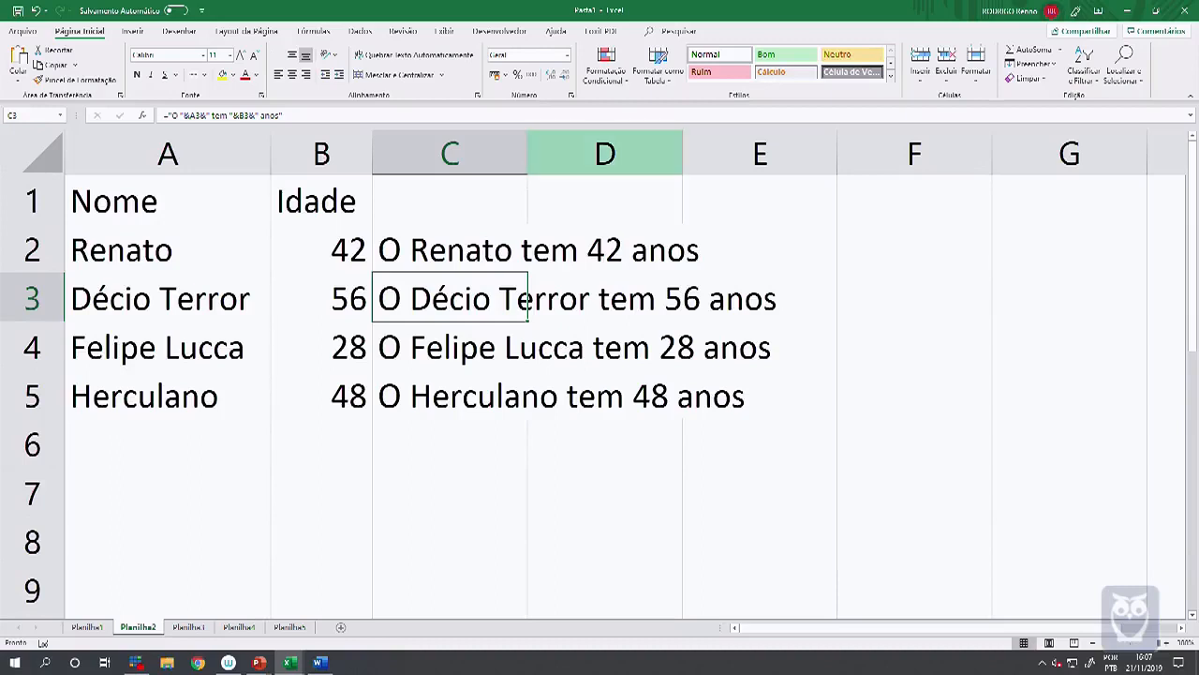
double_click(527, 152)
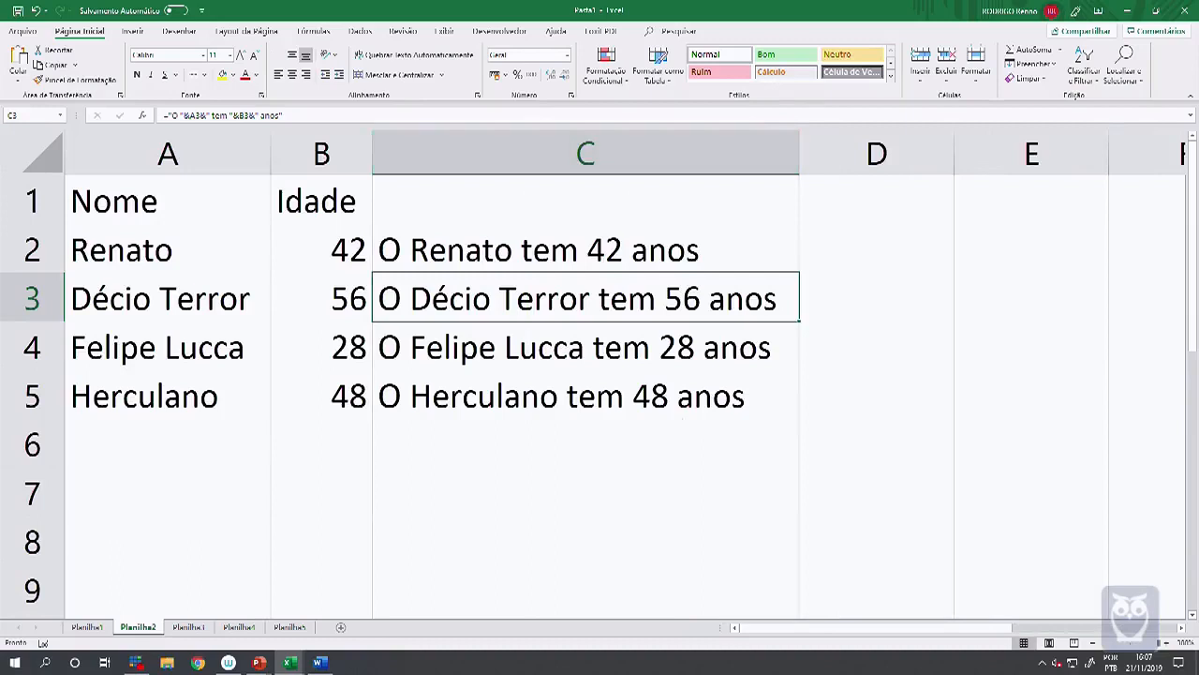
Enter the phone numbers of the first two people in D2 and D3
left_click(876, 249)
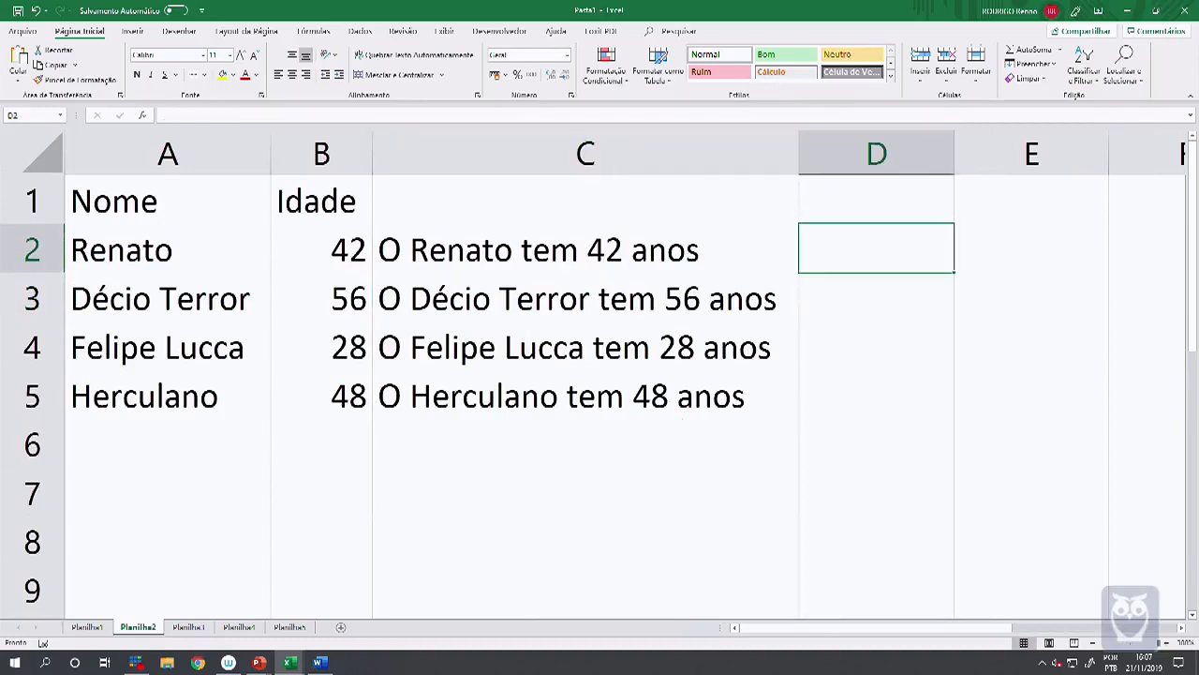
type("7773-")
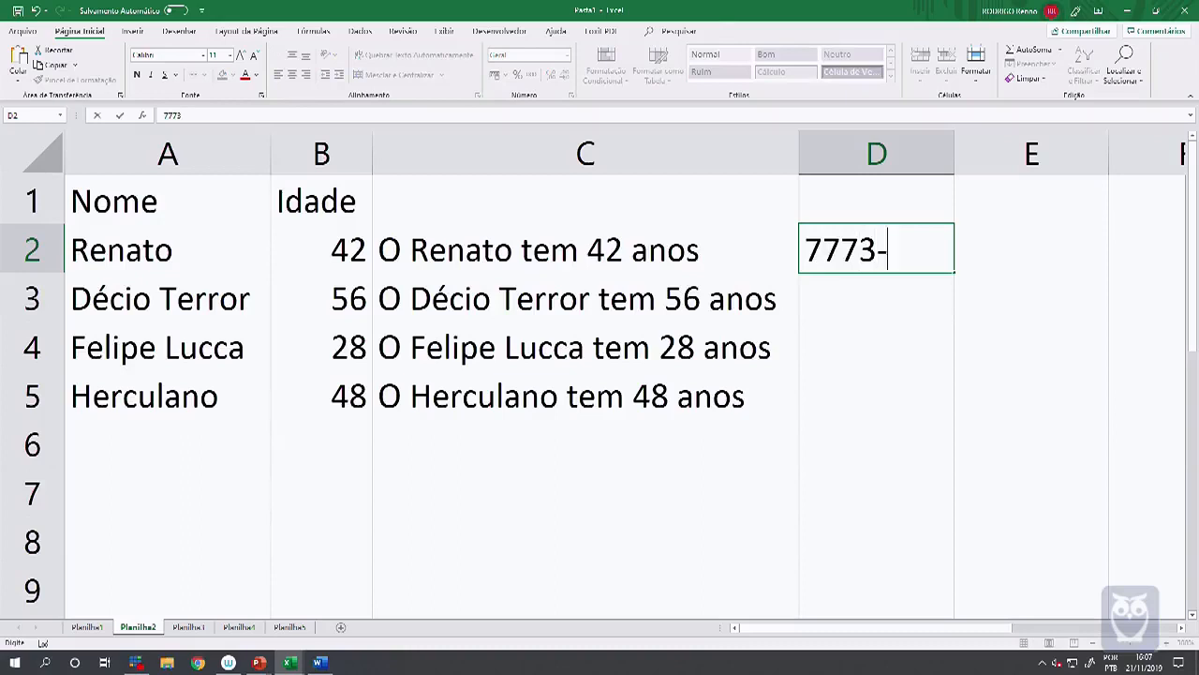
type("5555")
key("Return")
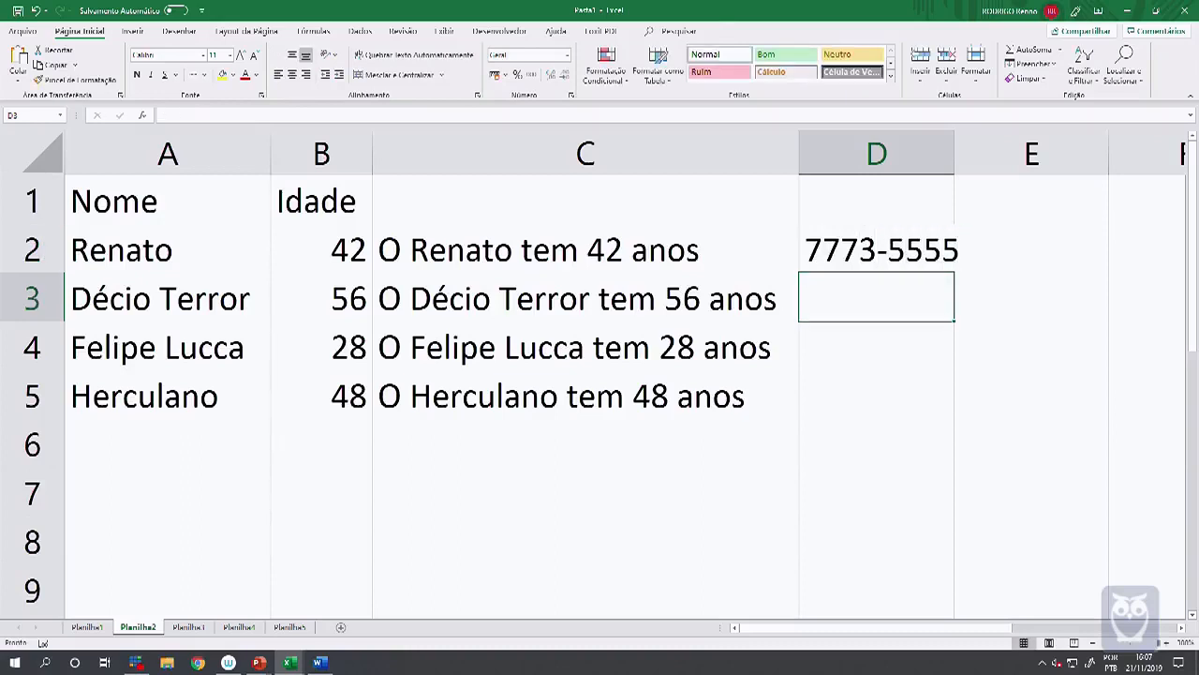
type("77754")
key("BackSpace")
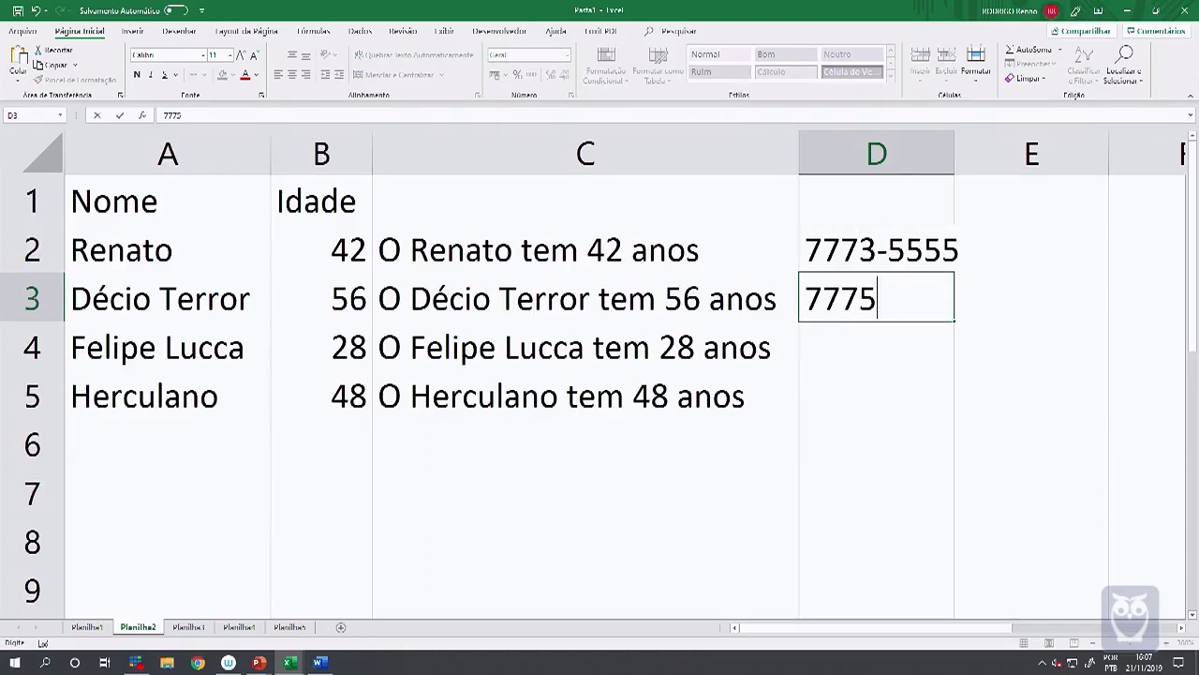
type("-5555")
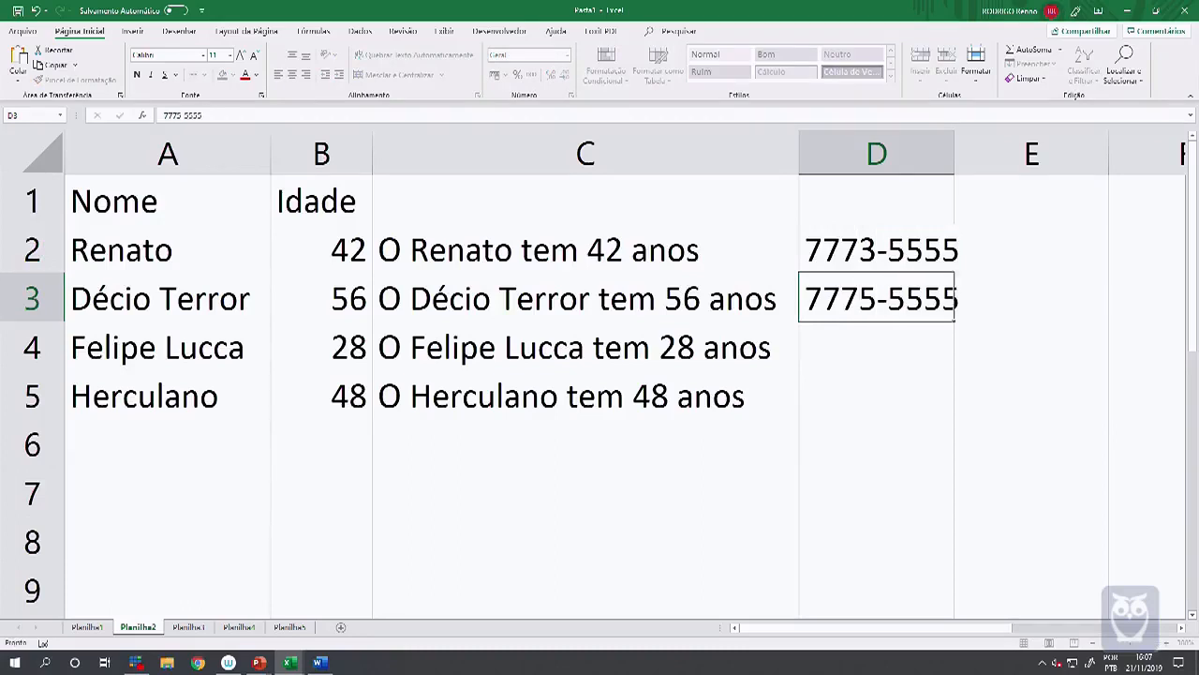
key("Return")
Enter the phone numbers of the remaining two people in D4 and D5
type("444")
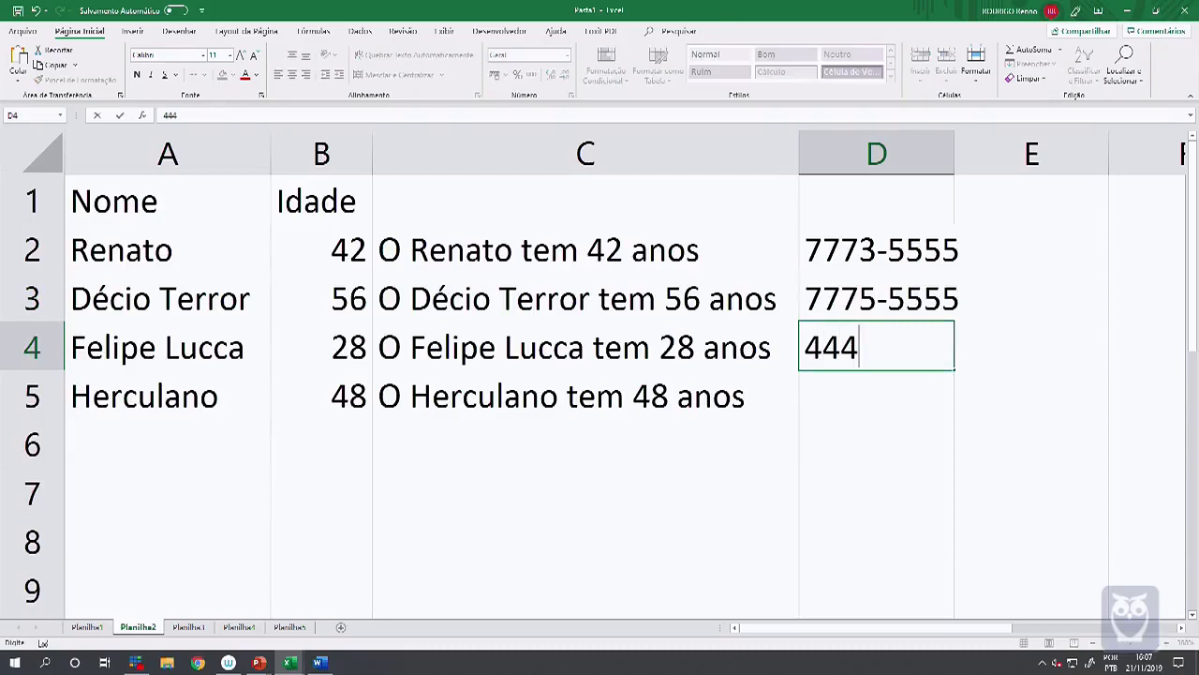
type("-4444")
key("Return")
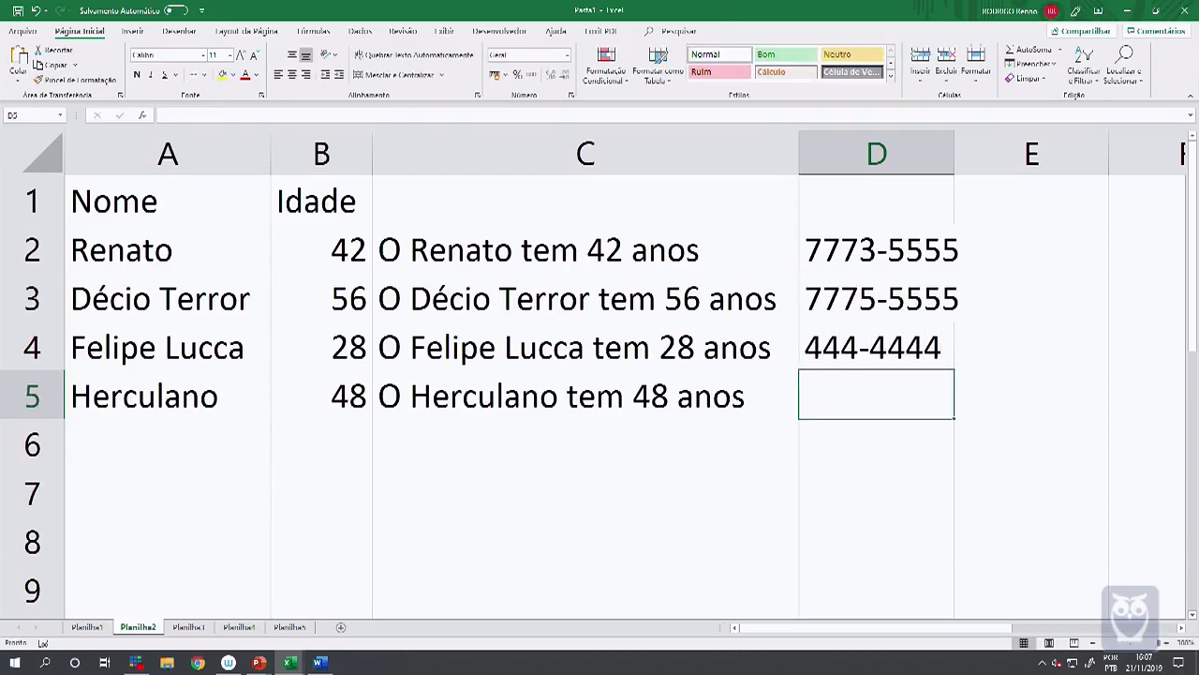
type("3333-")
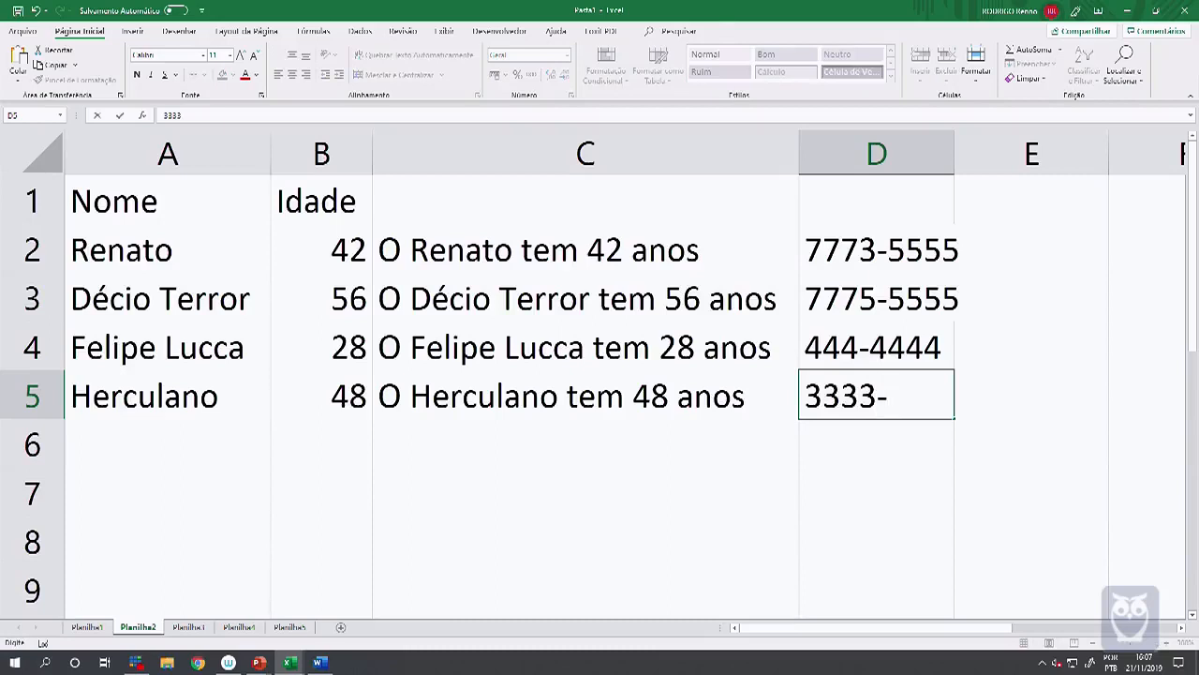
type("8888")
key("Return")
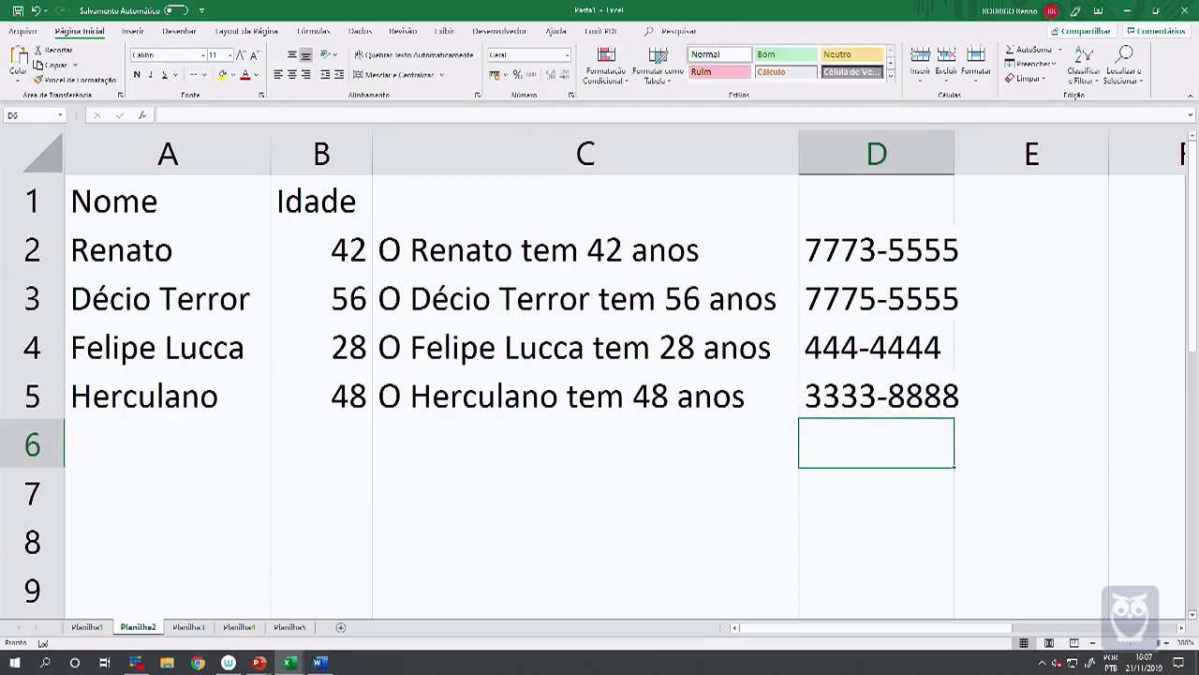
Enter the formula =9&D2 in E2 to prefix the first phone number with a 9
left_click(876, 250)
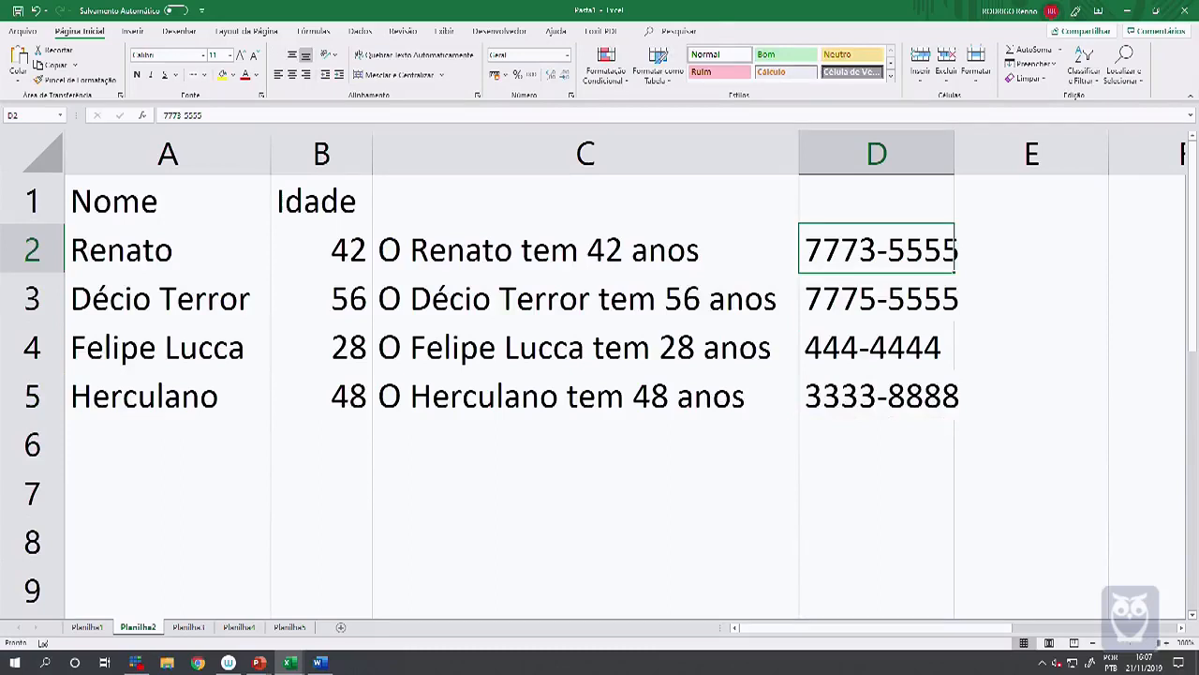
left_click(1031, 250)
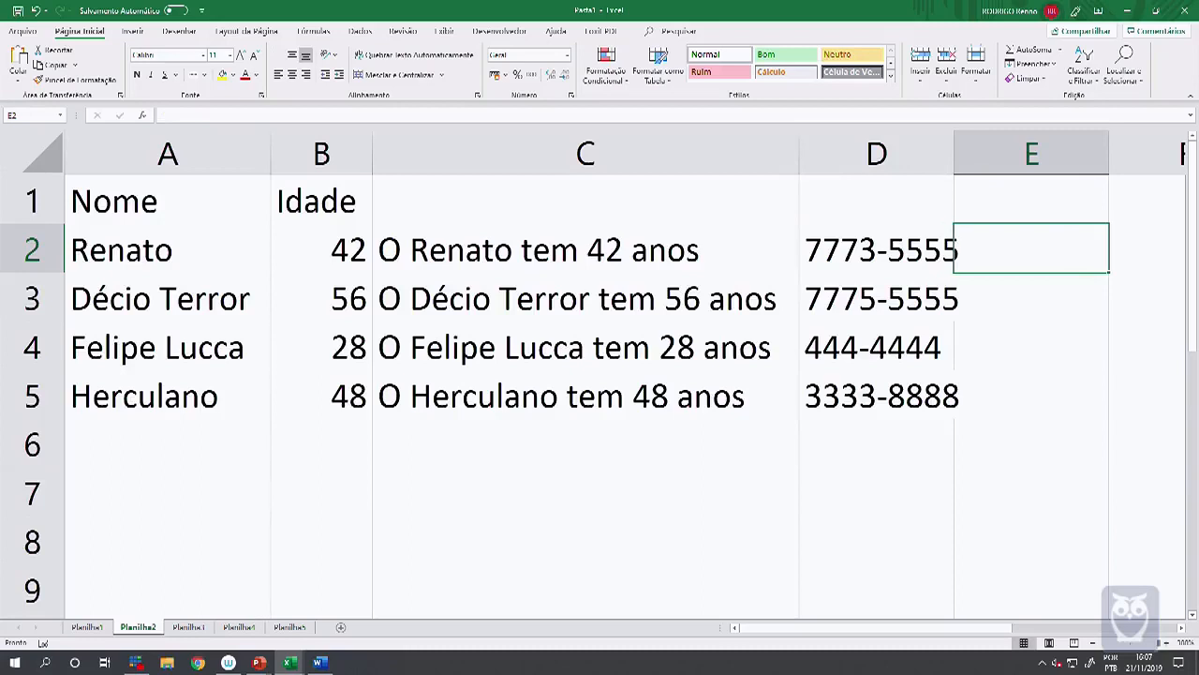
type("=9")
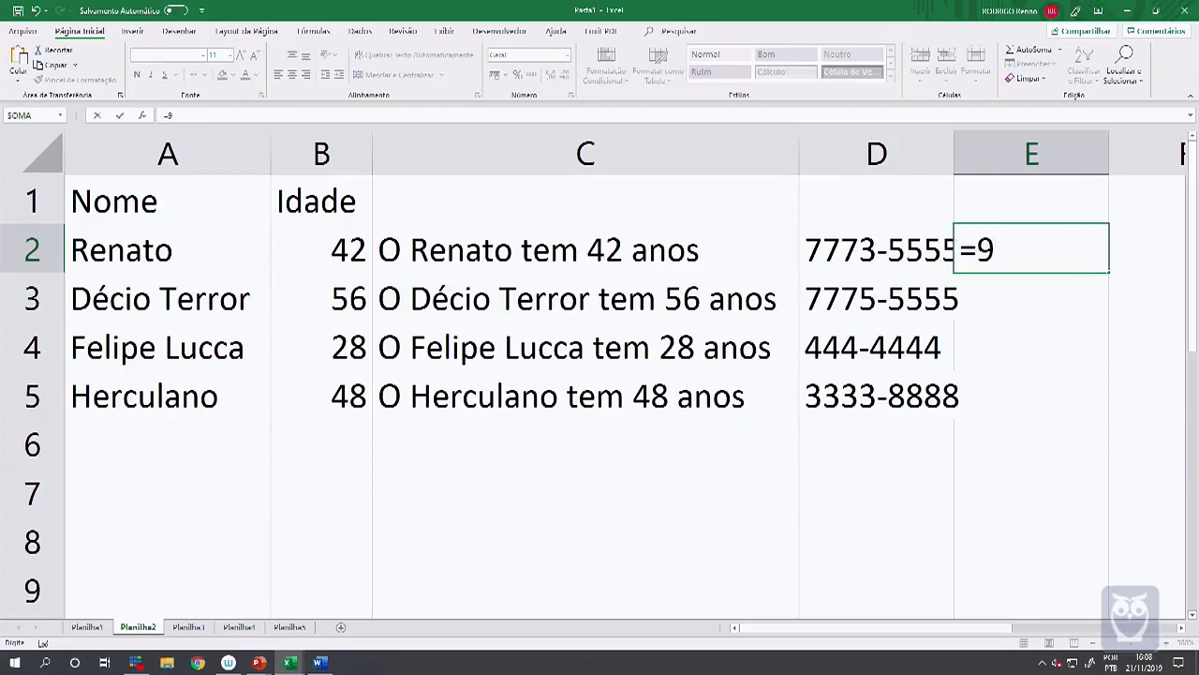
type("&")
left_click(876, 250)
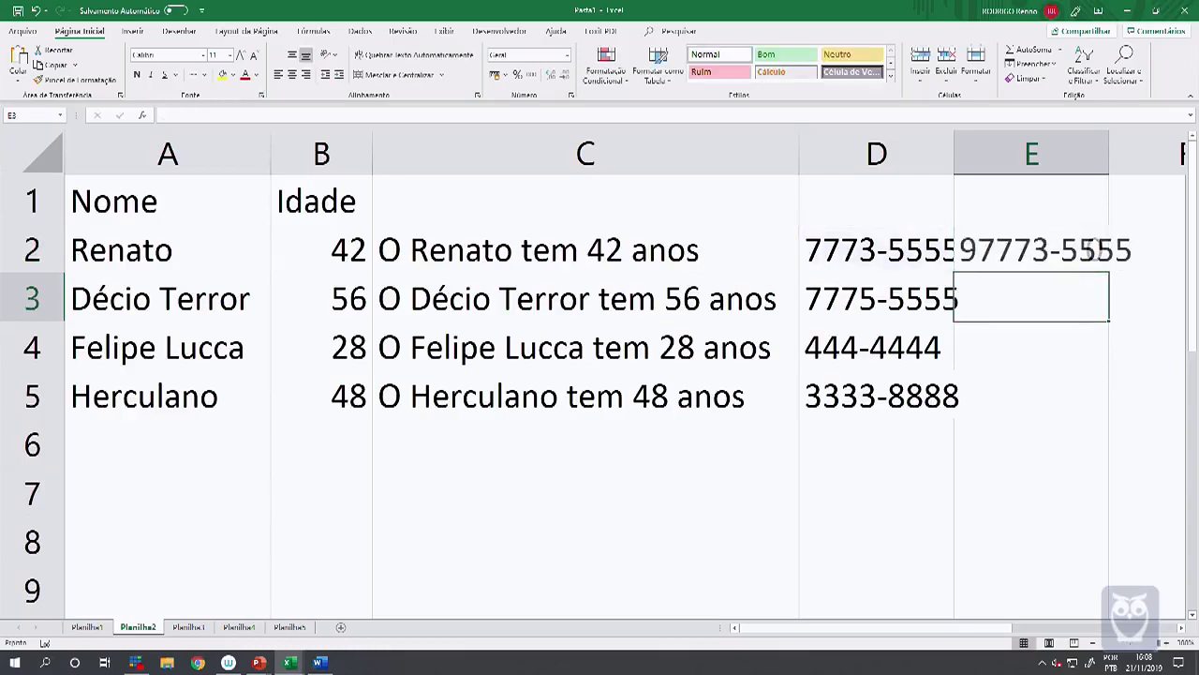
key("Return")
Copy the E2 prefix formula down through E5 and autofit the width of column D
left_click(1031, 249)
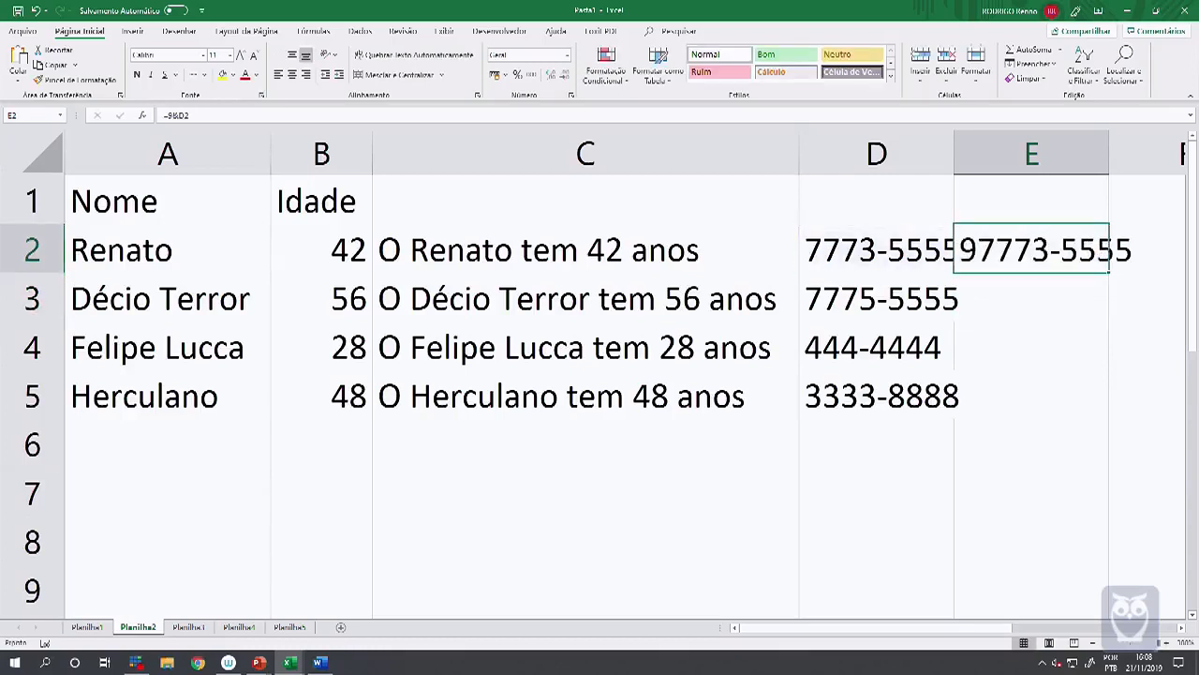
double_click(1110, 272)
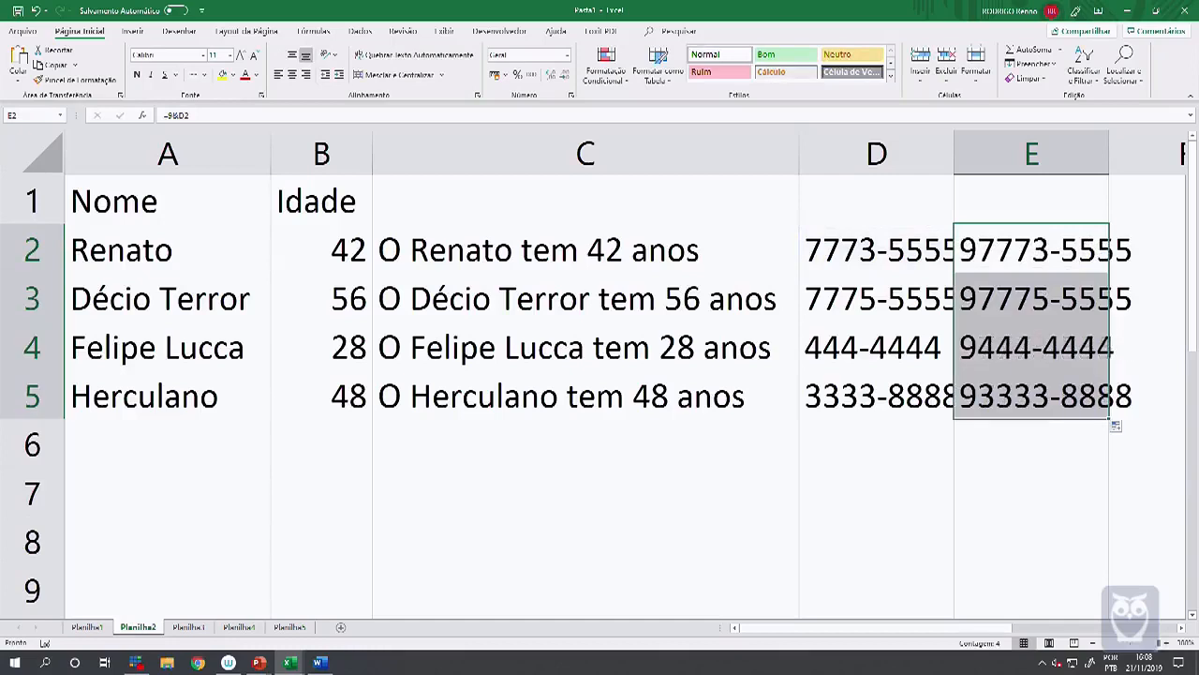
double_click(954, 142)
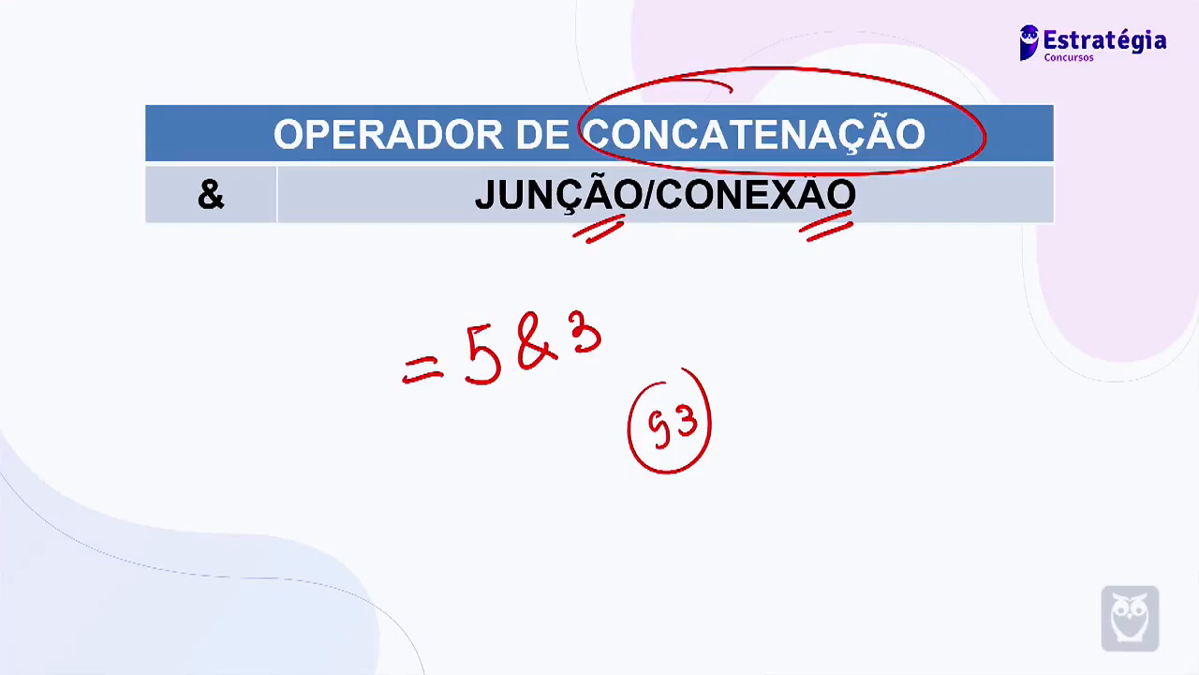
key("Right")
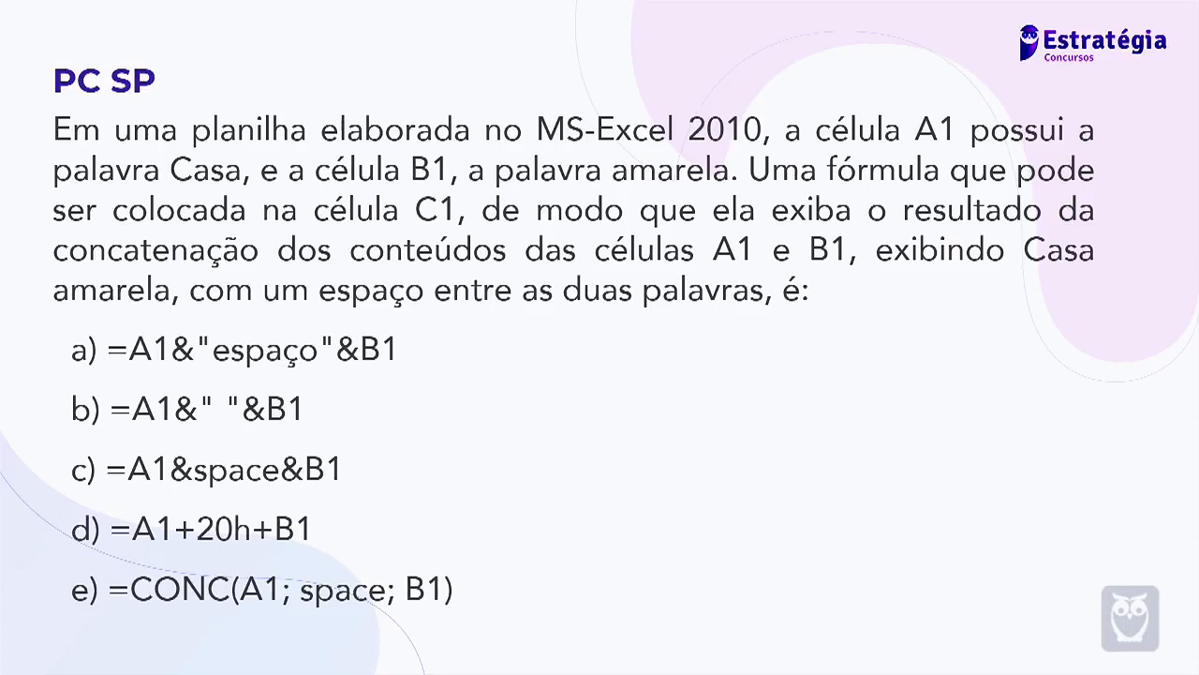
left_click_drag(691, 147, 747, 148)
left_click_drag(701, 156, 744, 156)
mouse_move(967, 133)
left_mouse_down()
mouse_move(920, 147)
mouse_move(958, 150)
left_mouse_up()
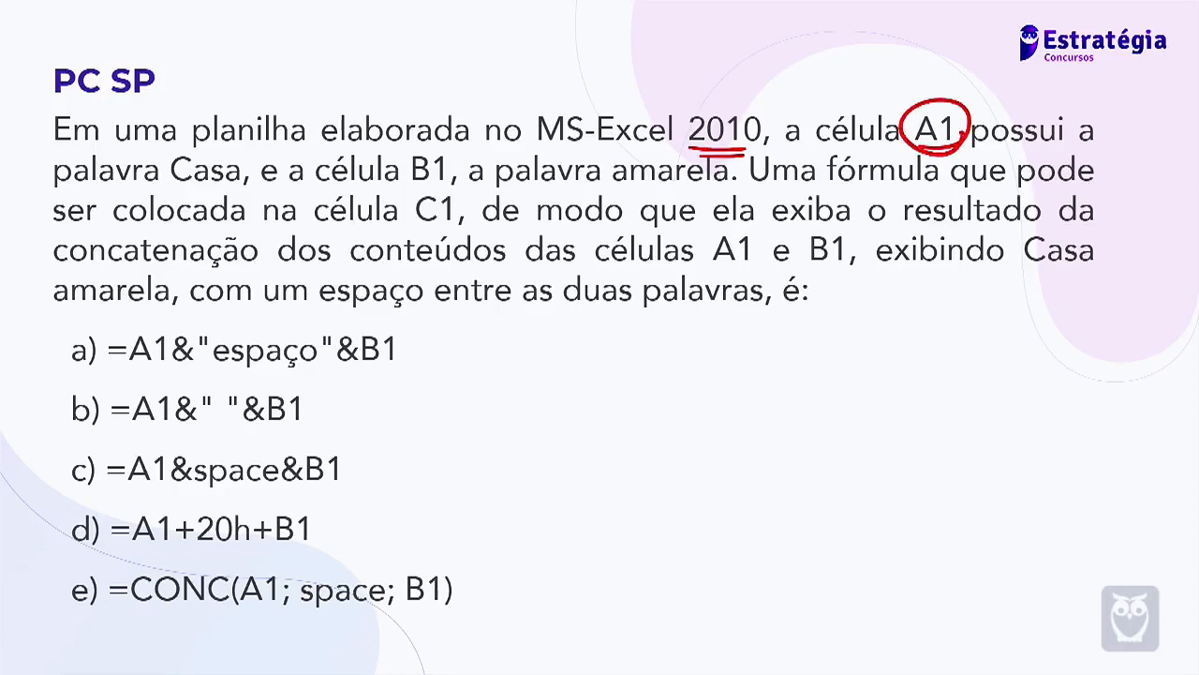